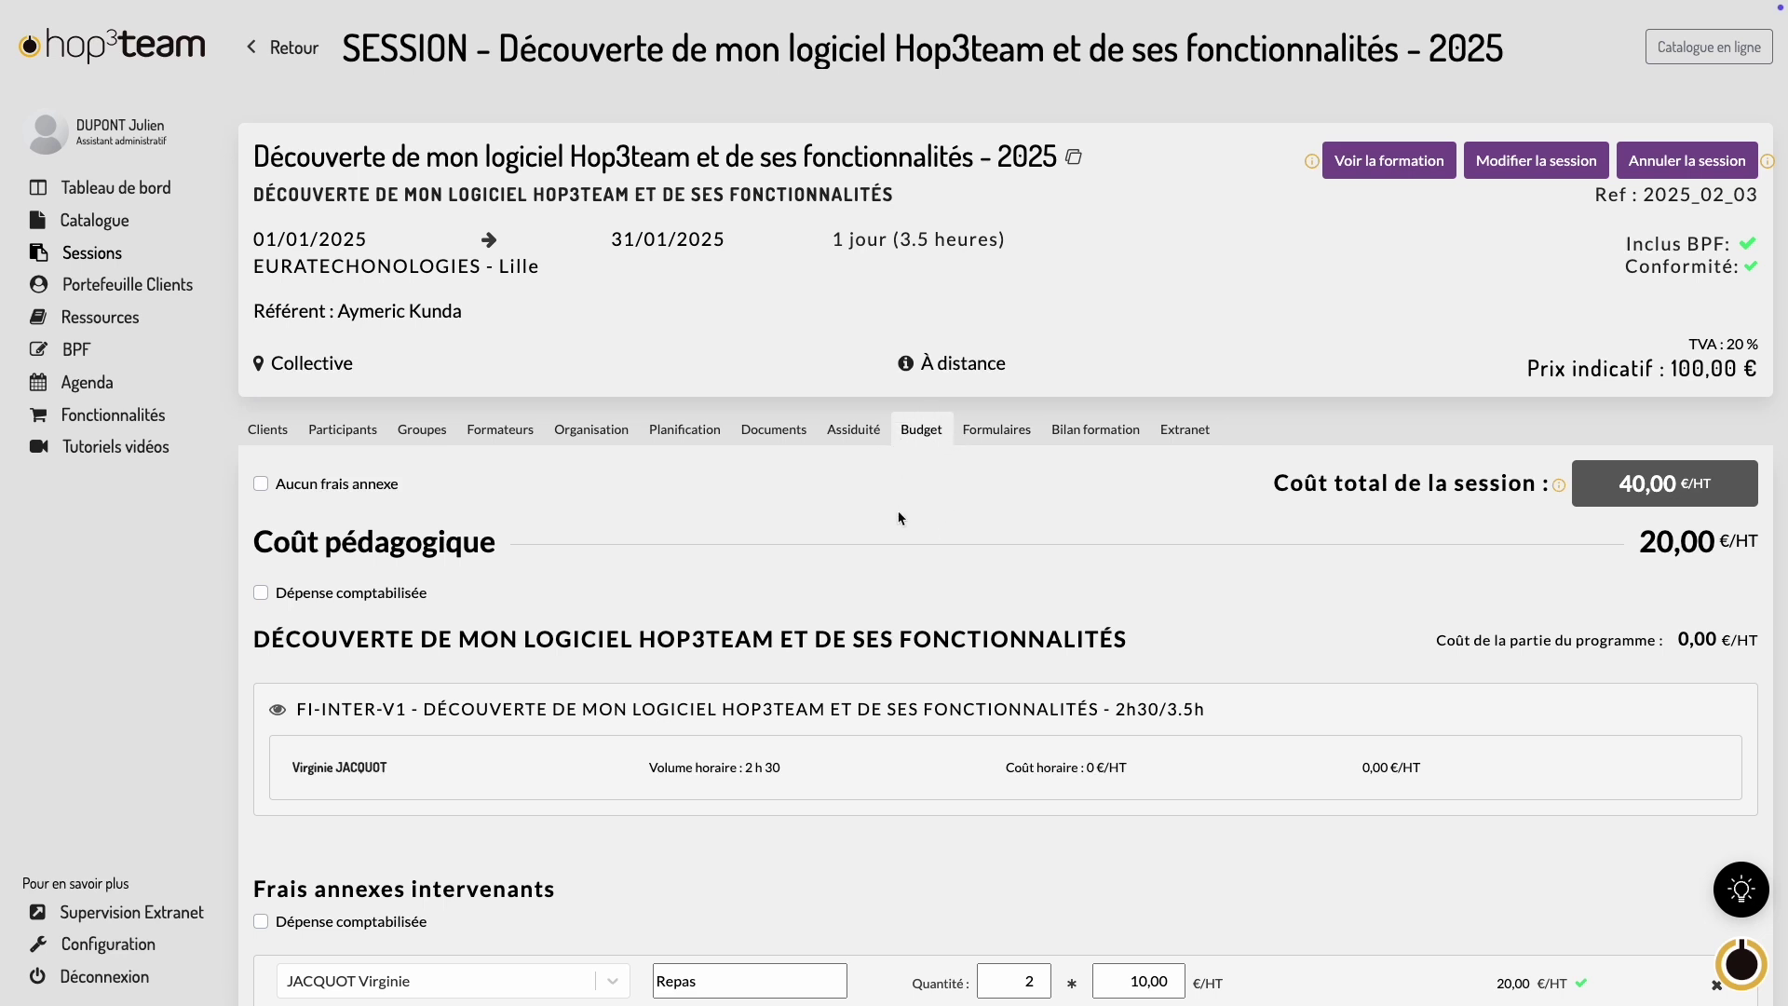
- Review the session's budget costs and mark the session as having no ancillary costs (Aucun frais annexe)
{"action": "scroll", "coordinate": [897, 513], "scroll_direction": "down", "scroll_amount": 2}
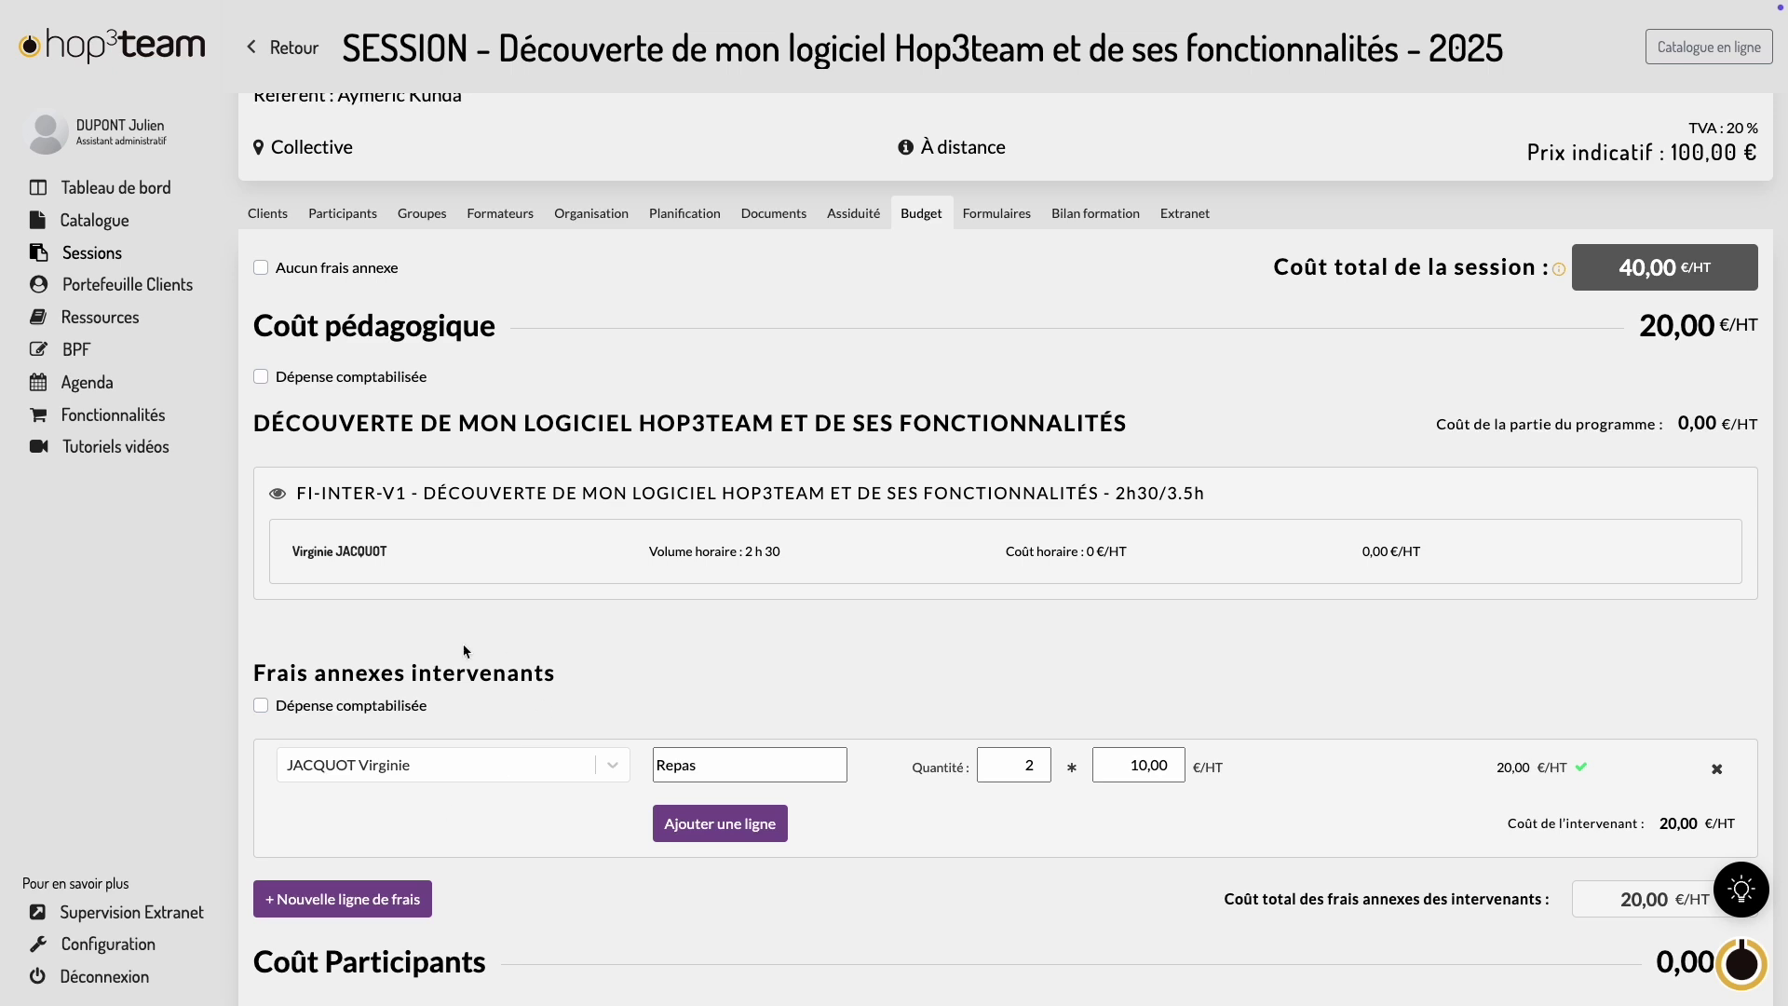
{"action": "scroll", "coordinate": [464, 649], "scroll_direction": "up", "scroll_amount": 1}
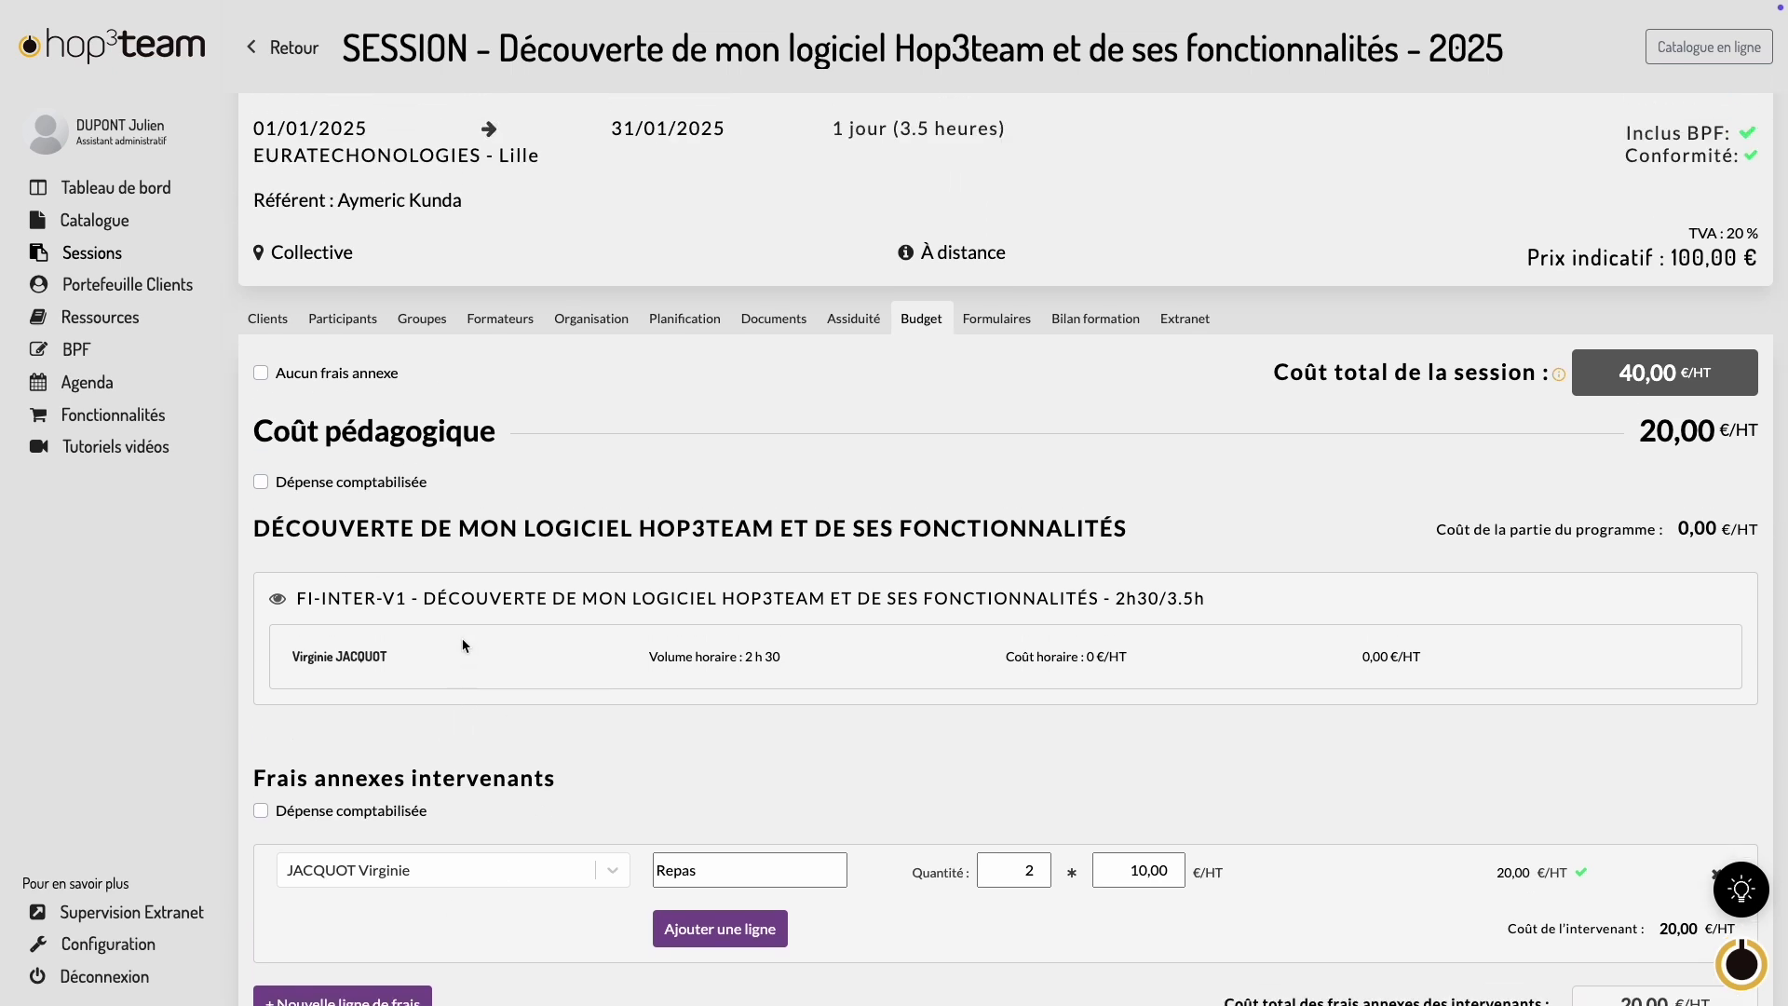
{"action": "left_click", "coordinate": [262, 376]}
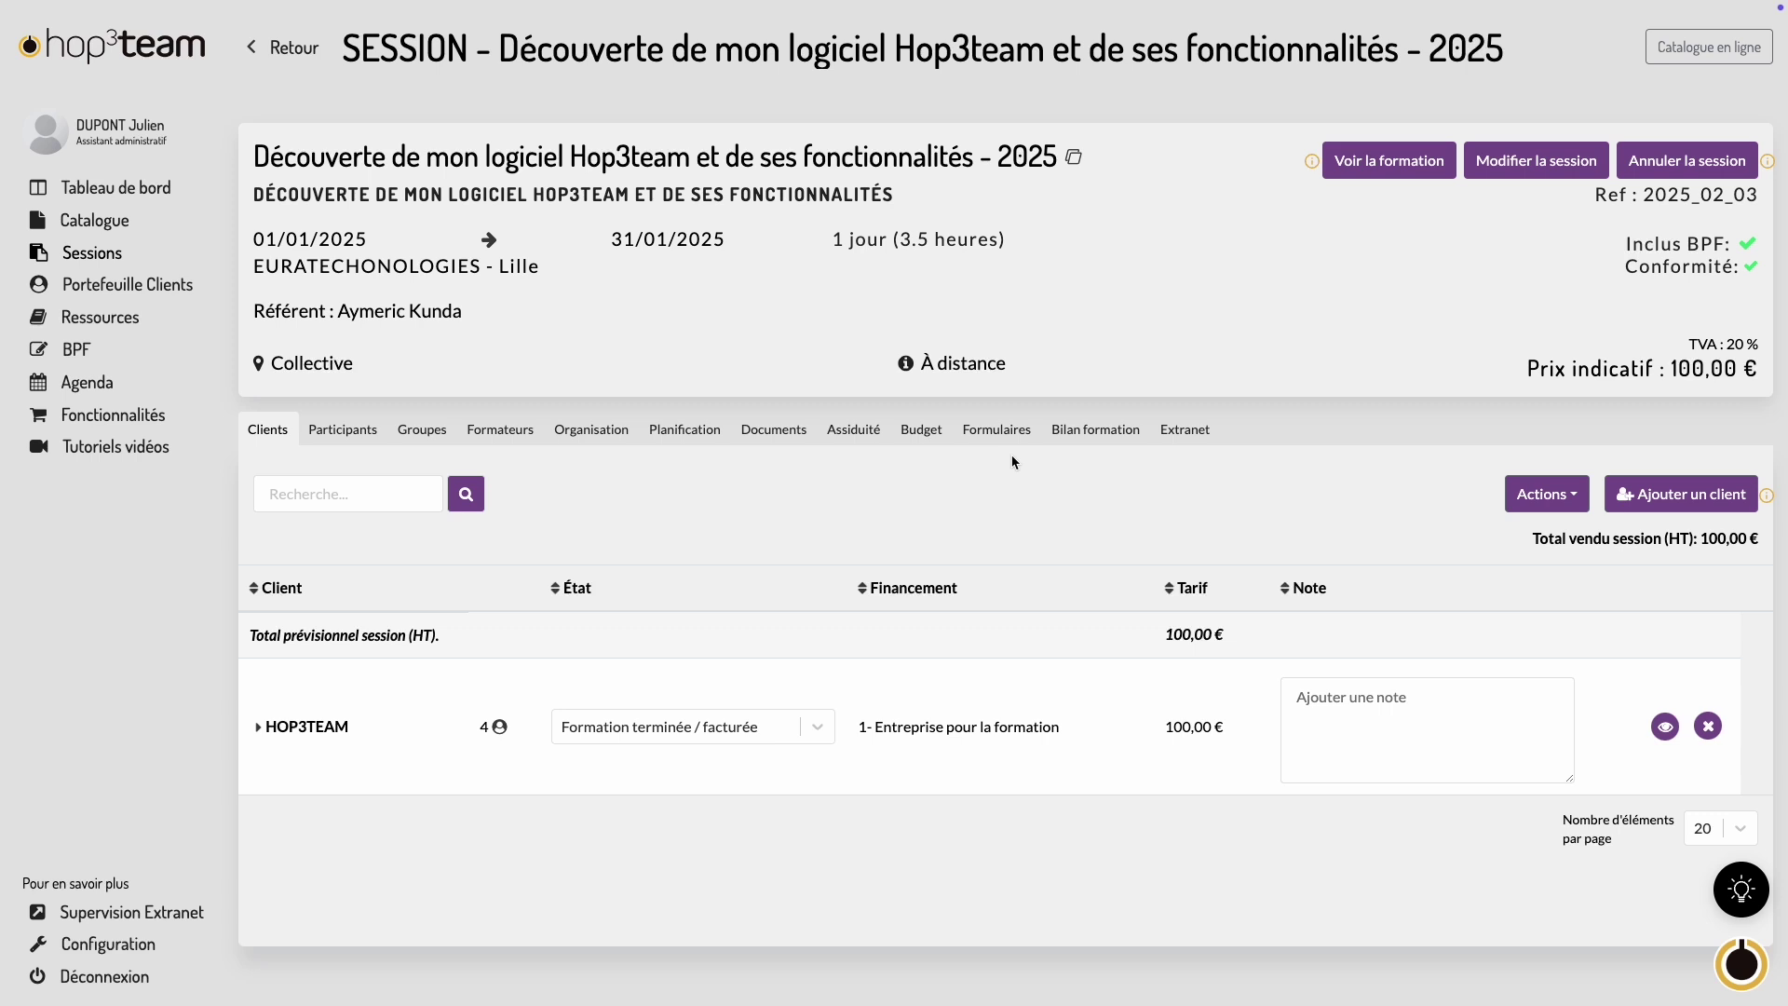
- Open the session for editing and set the HOP3TEAM client's state to Formation terminée / facturée
{"action": "left_click", "coordinate": [1520, 173]}
{"action": "left_click", "coordinate": [858, 555]}
{"action": "left_click", "coordinate": [821, 719]}
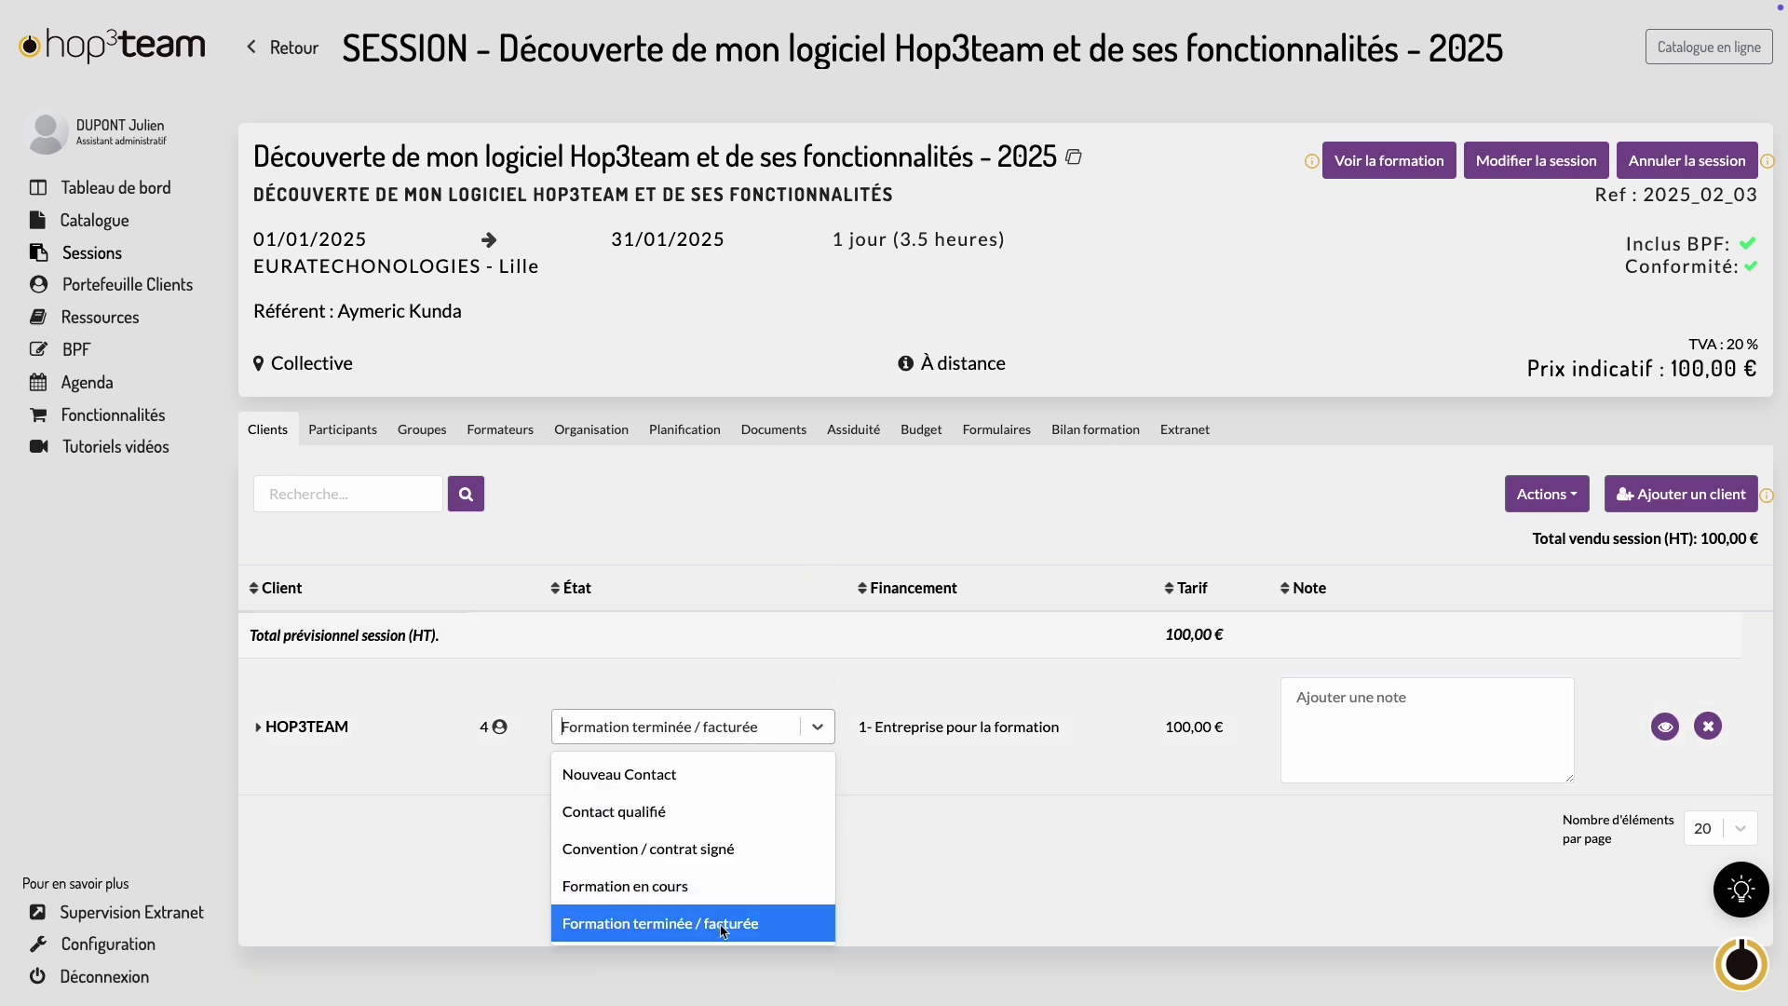
{"action": "left_click", "coordinate": [723, 925]}
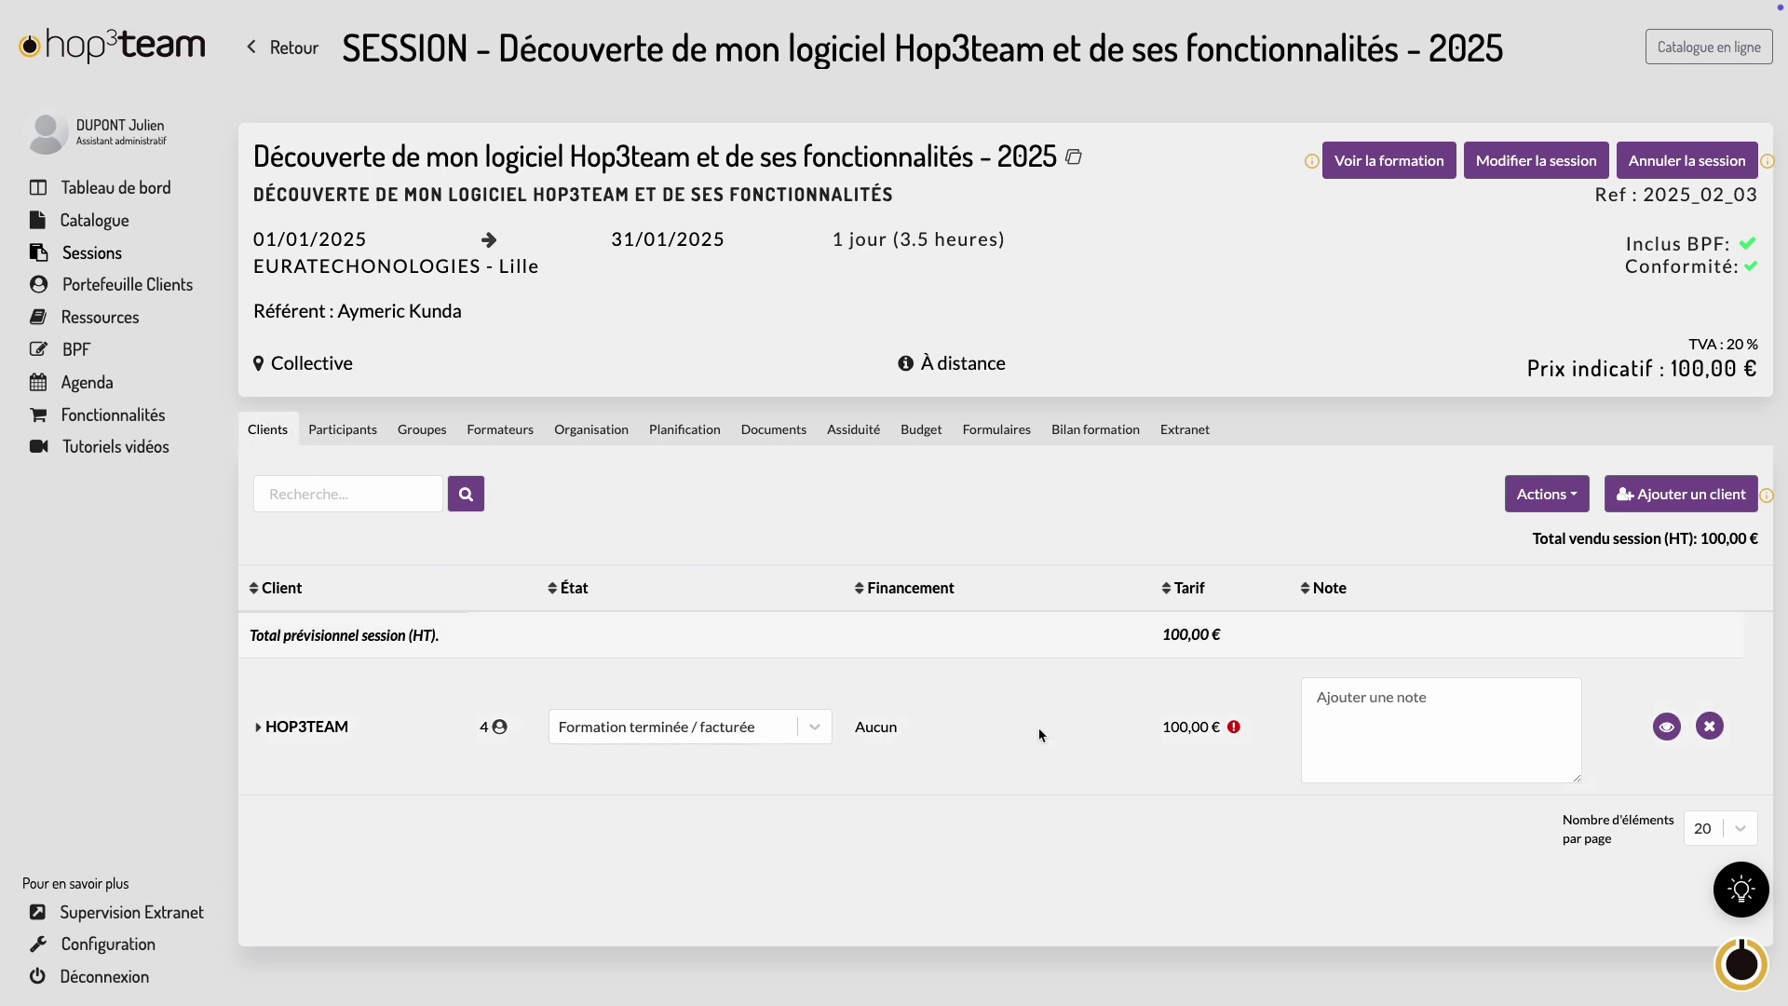
- Add a 100 € financing of type "1- Entreprise pour la formation" to the HOP3TEAM client's file and save it
{"action": "left_click", "coordinate": [1667, 726]}
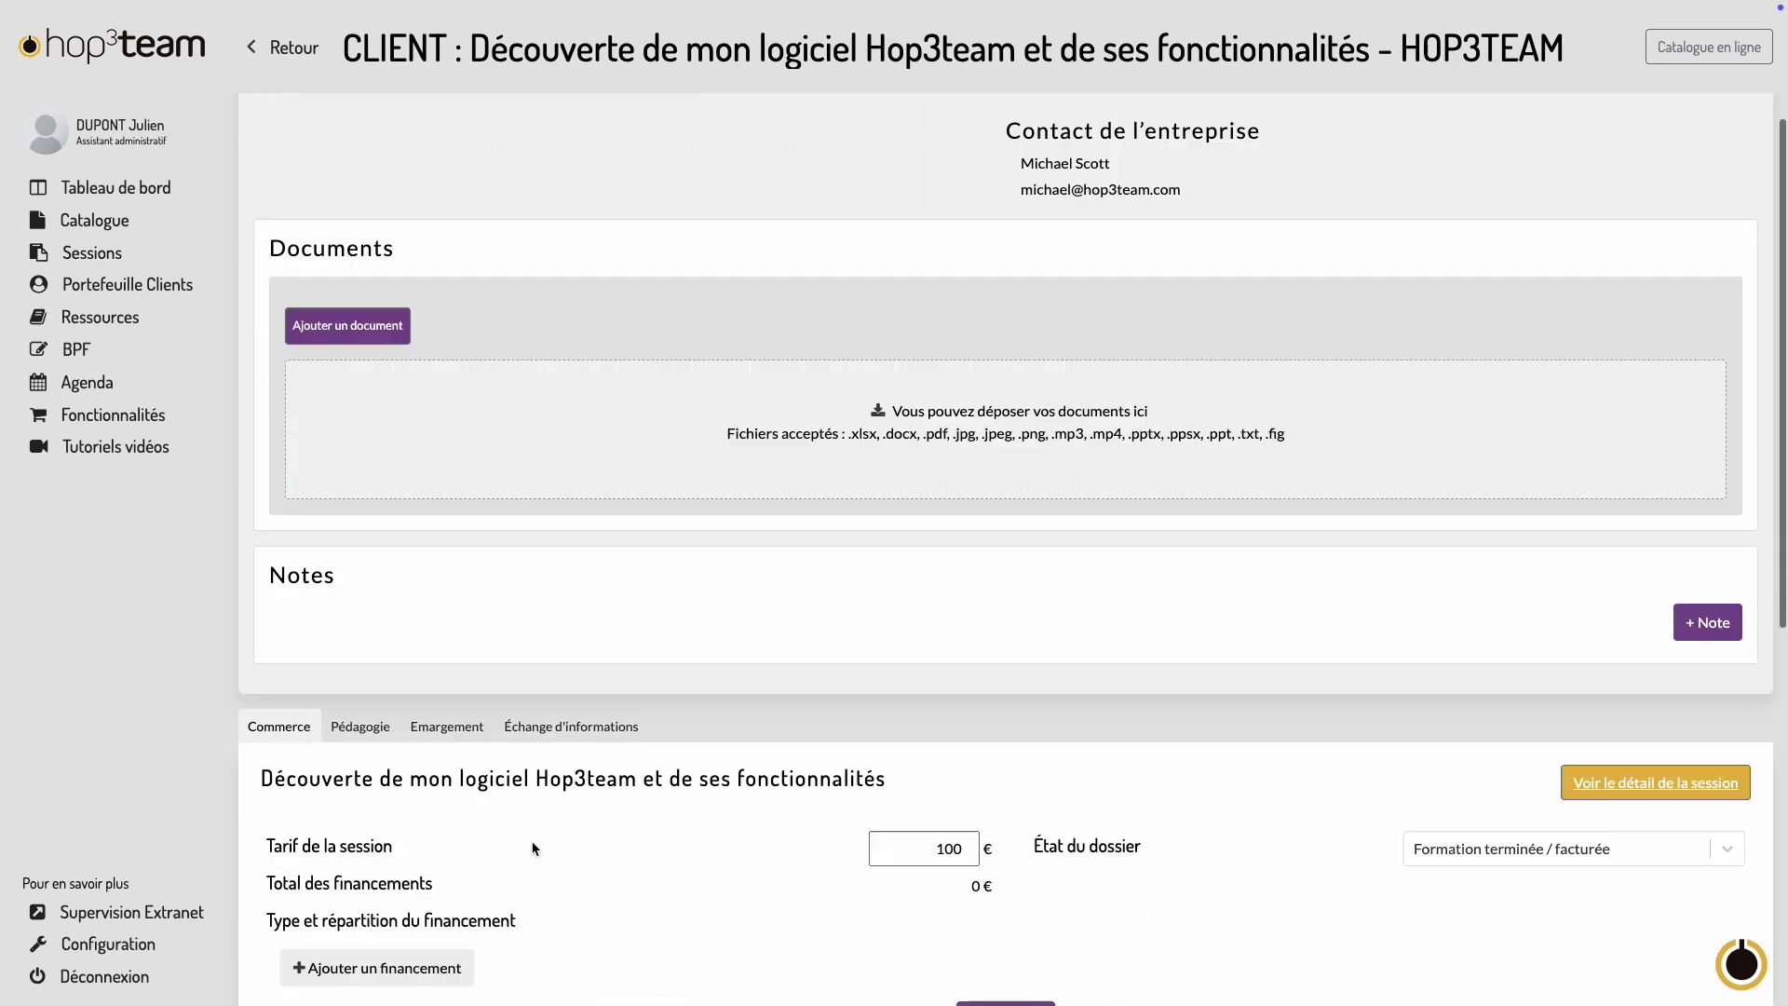
{"action": "scroll", "coordinate": [535, 846], "scroll_direction": "down", "scroll_amount": 5}
{"action": "left_click", "coordinate": [445, 715]}
{"action": "left_click", "coordinate": [451, 738]}
{"action": "left_click", "coordinate": [763, 694]}
{"action": "key", "text": "BackSpace"}
{"action": "type", "text": "100"}
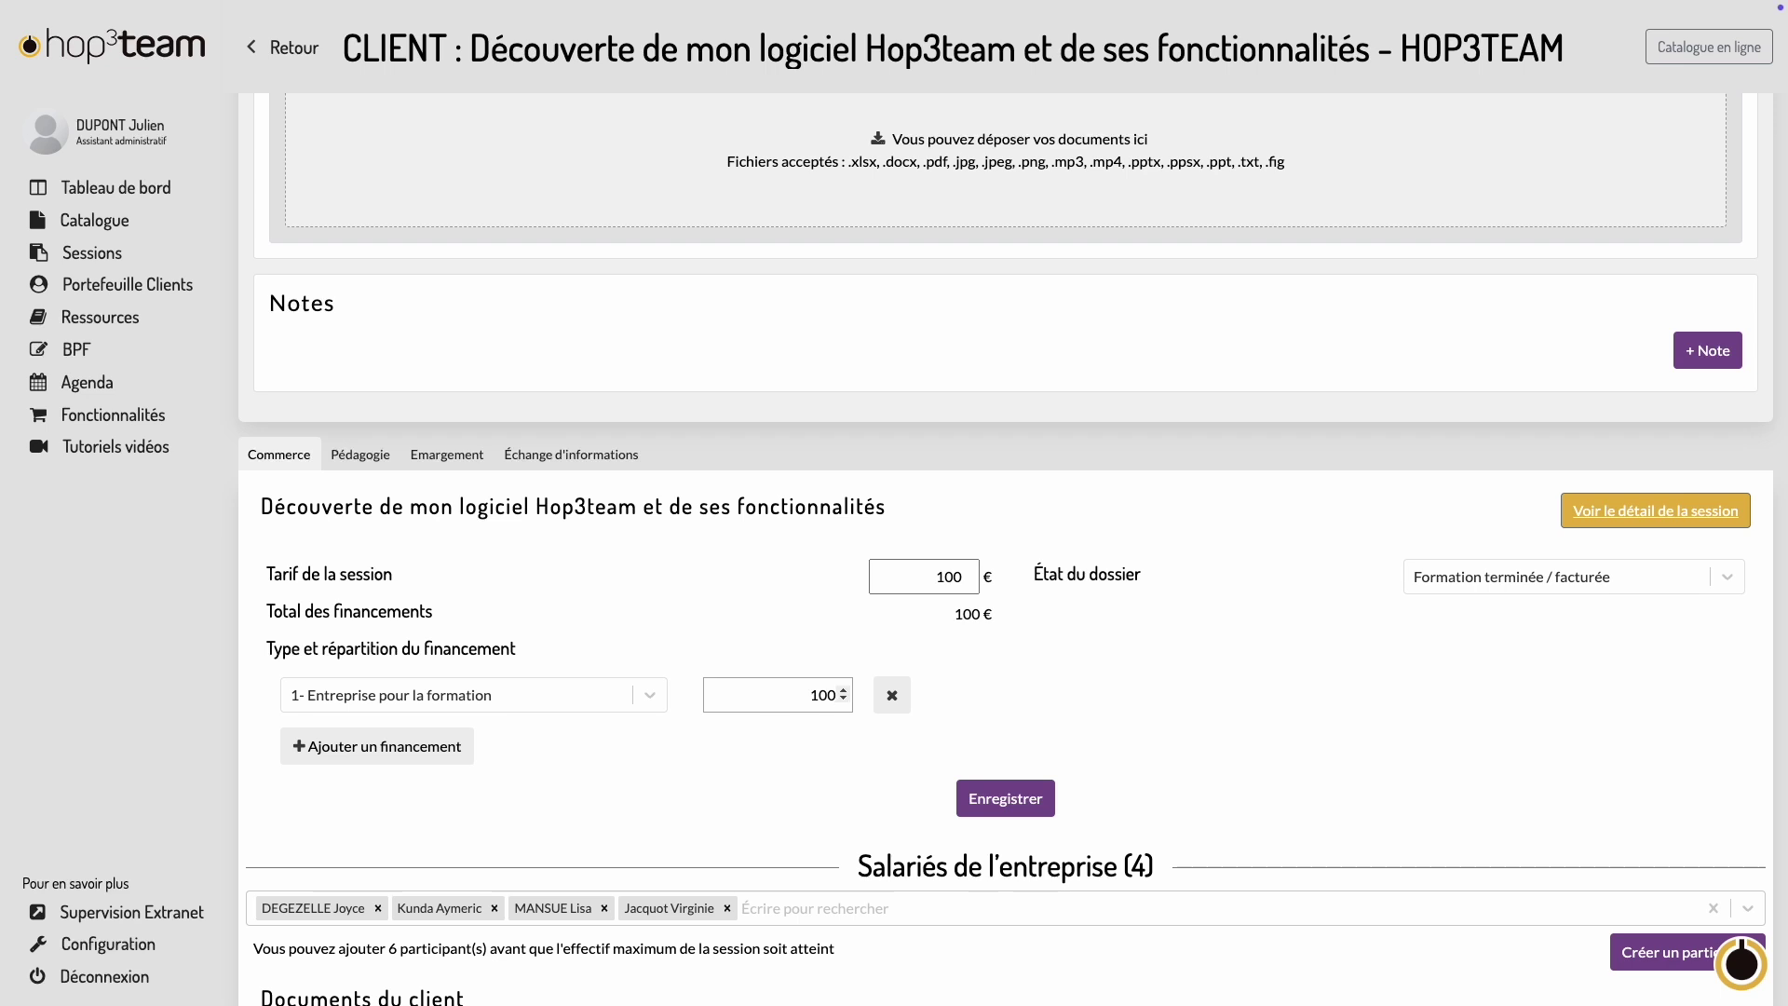
{"action": "left_click", "coordinate": [994, 795]}
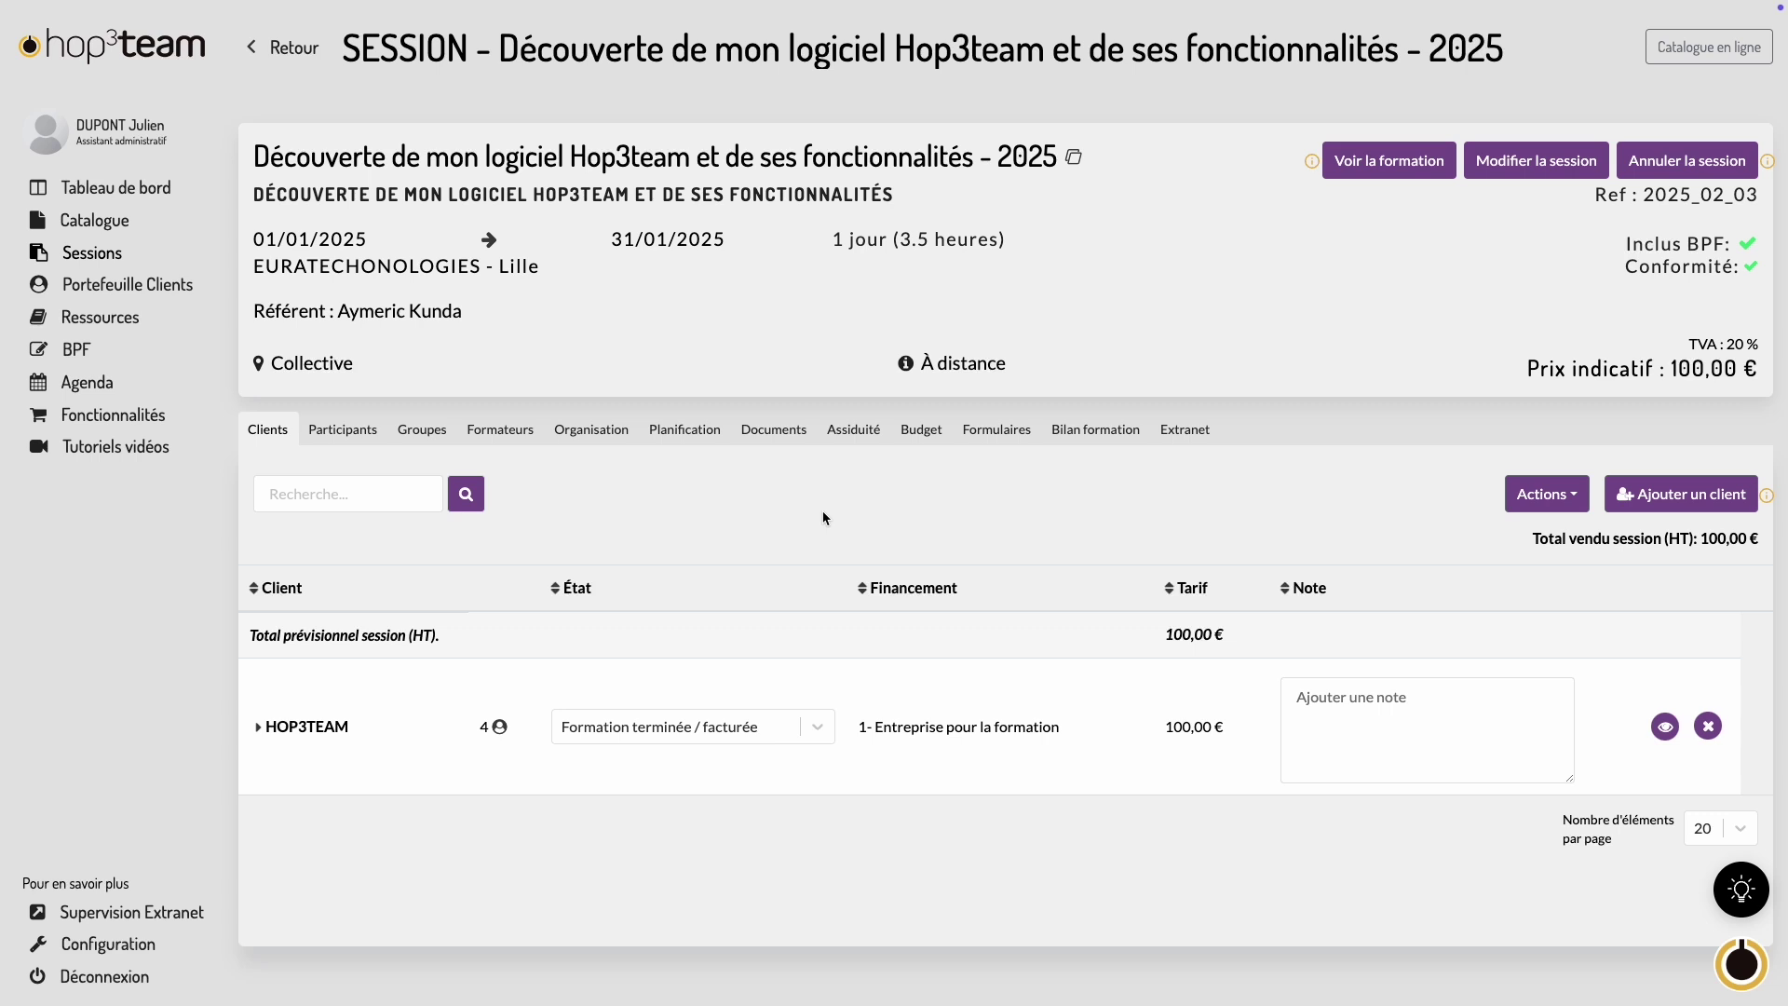
- Open the training linked to the session and bring up its edit form
{"action": "left_click", "coordinate": [1394, 169]}
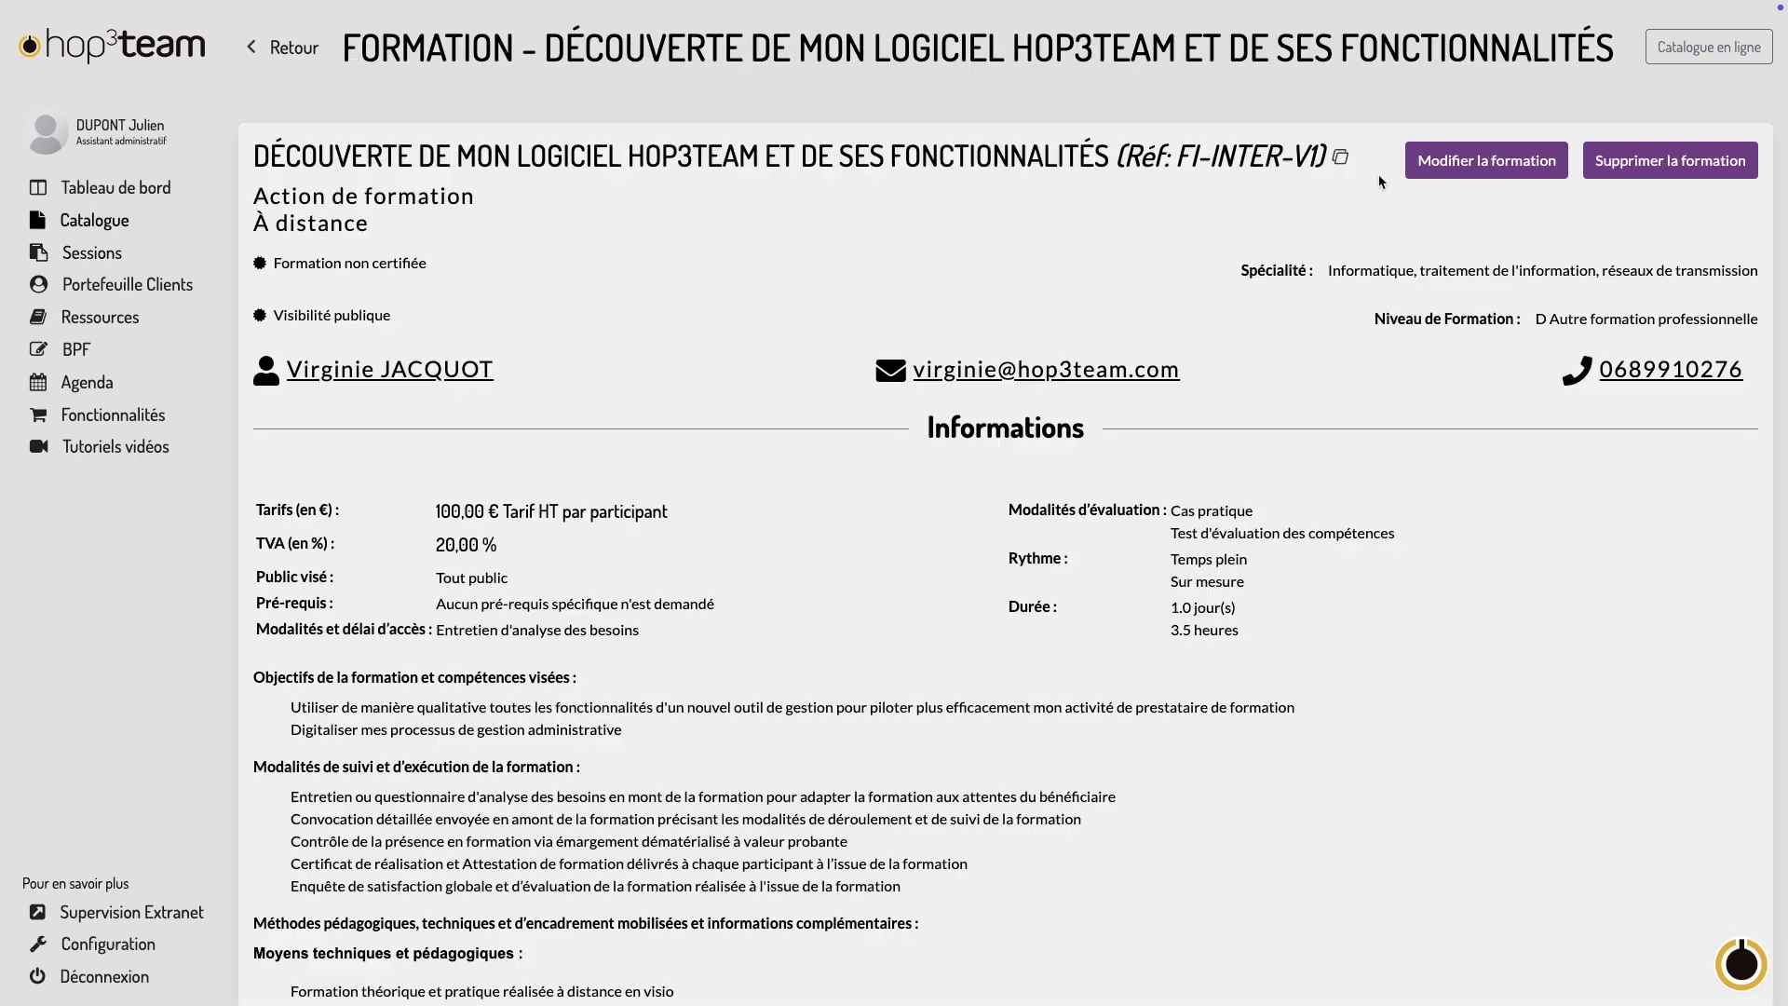
{"action": "left_click", "coordinate": [1459, 172]}
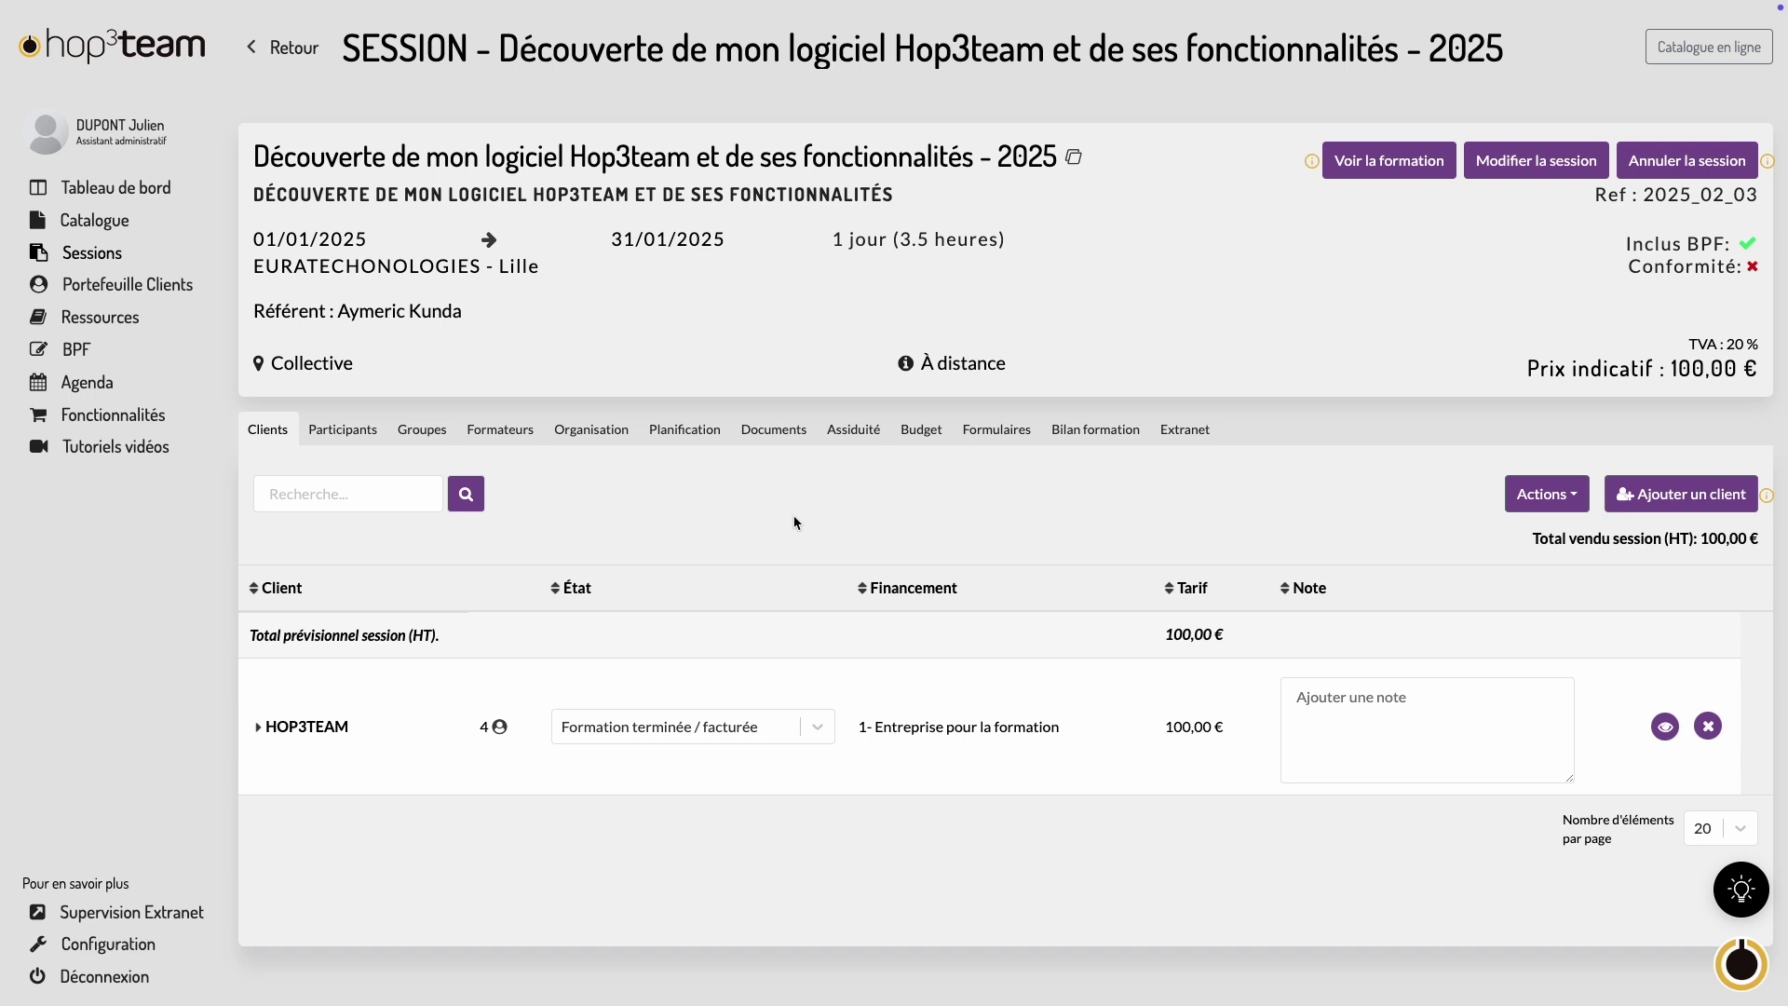
- Set the session trainer's scheduled hours to 3.5 and check the available trainer status options
{"action": "left_click", "coordinate": [516, 442]}
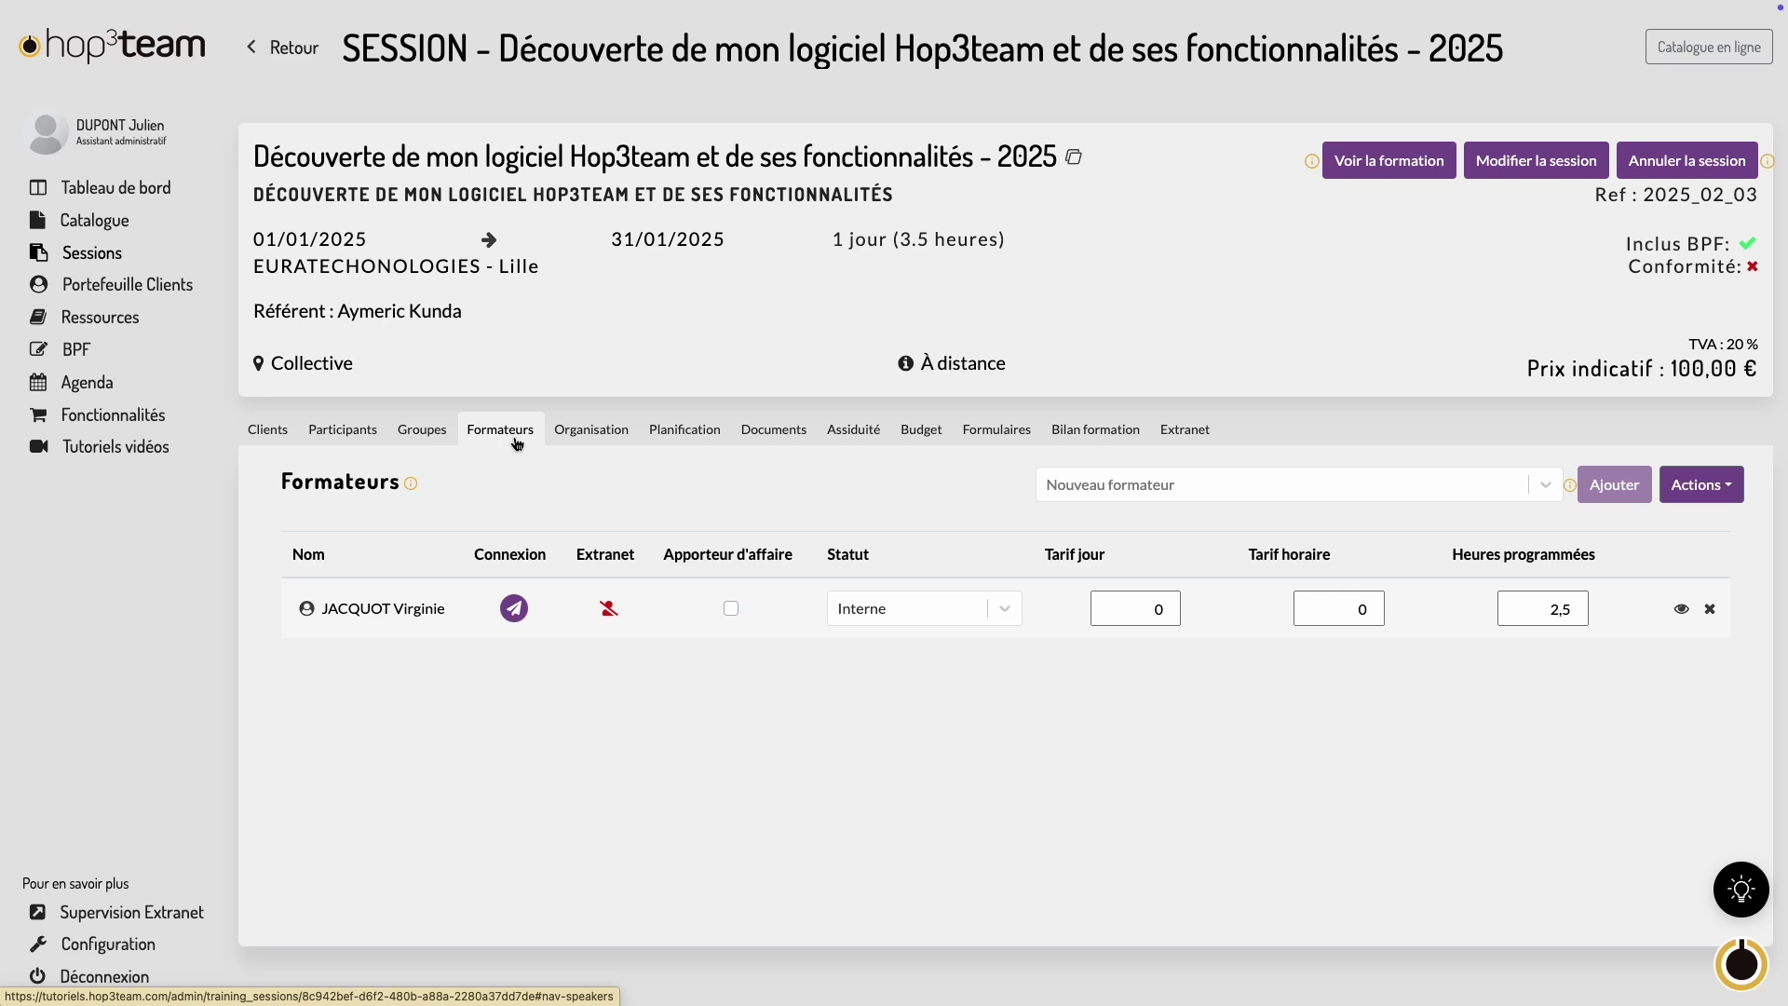
{"action": "left_click", "coordinate": [1551, 608]}
{"action": "key", "text": "BackSpace"}
{"action": "type", "text": "3"}
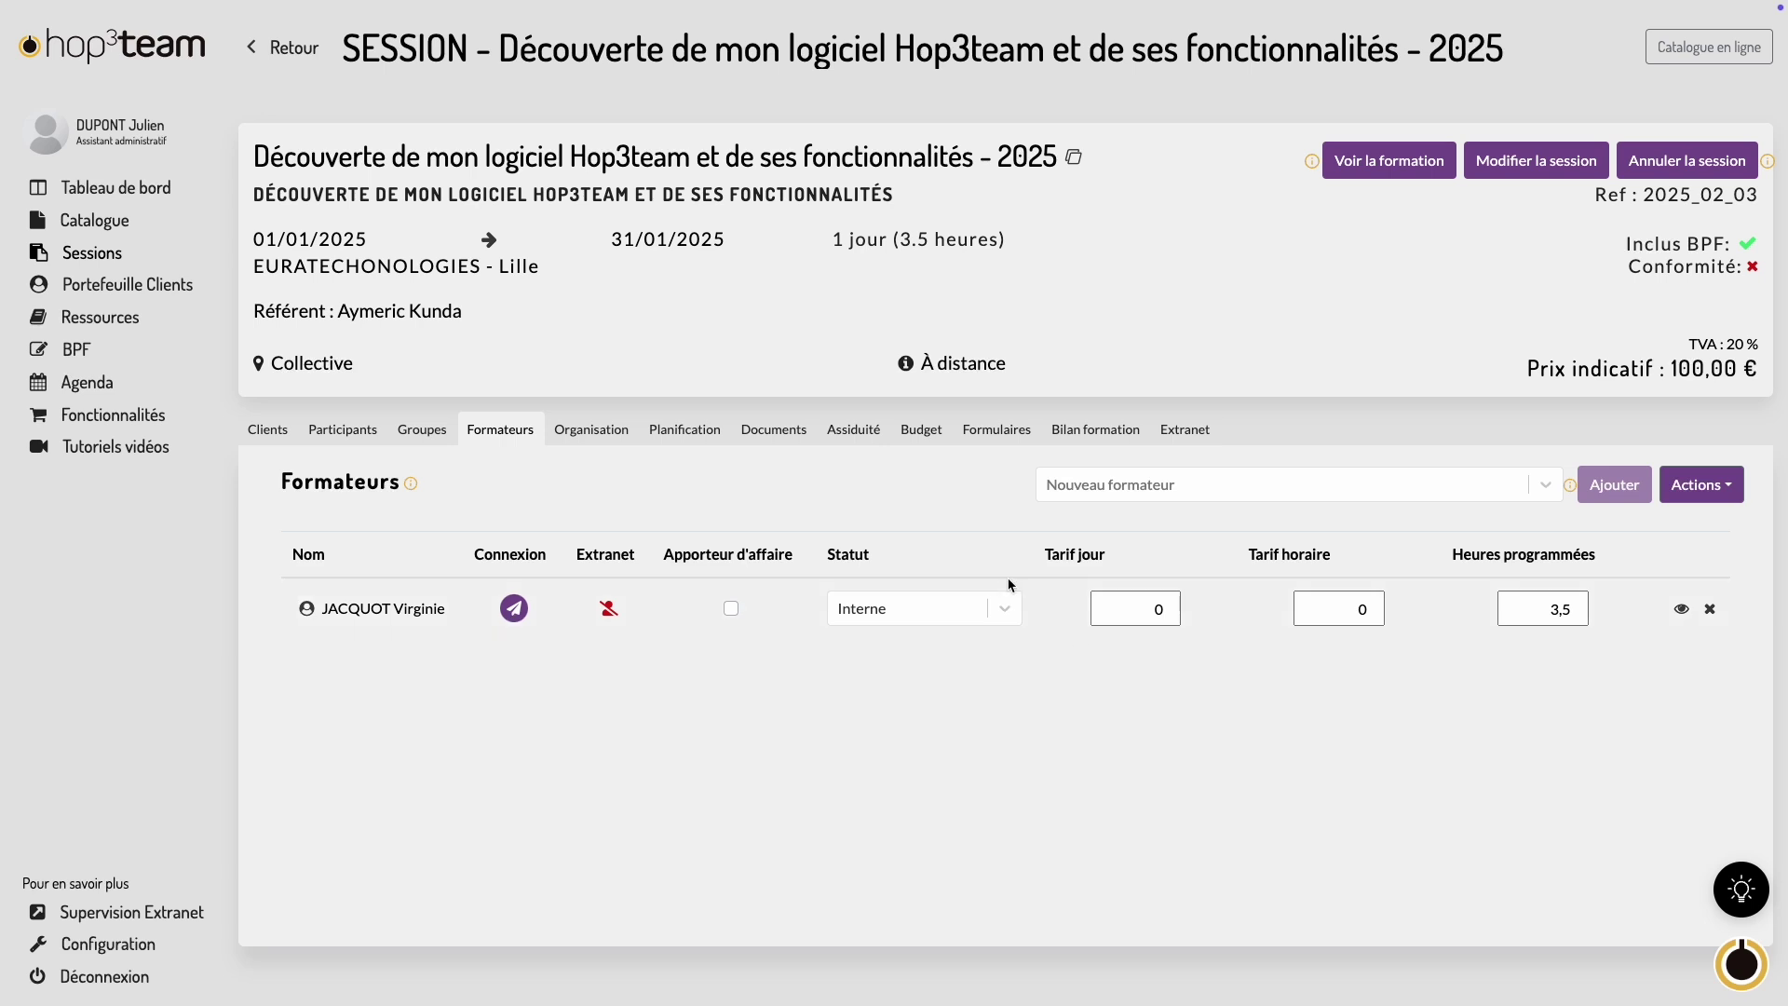
{"action": "left_click", "coordinate": [867, 606]}
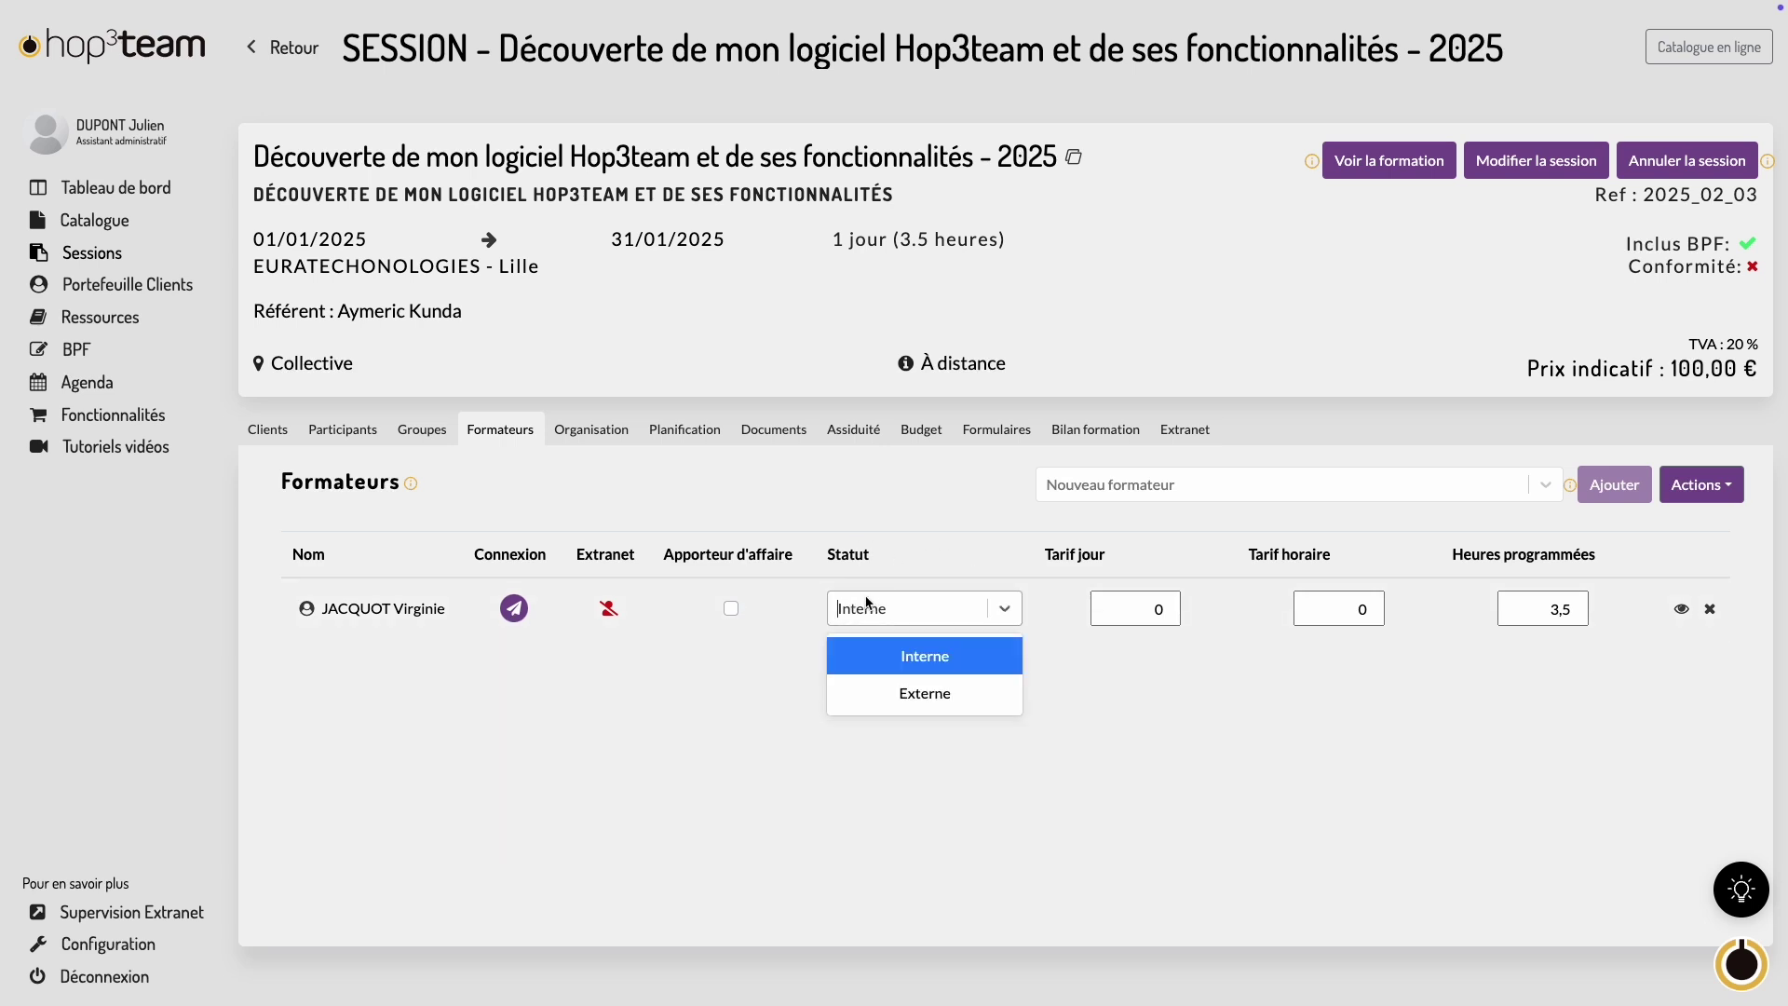
{"action": "left_click", "coordinate": [866, 603]}
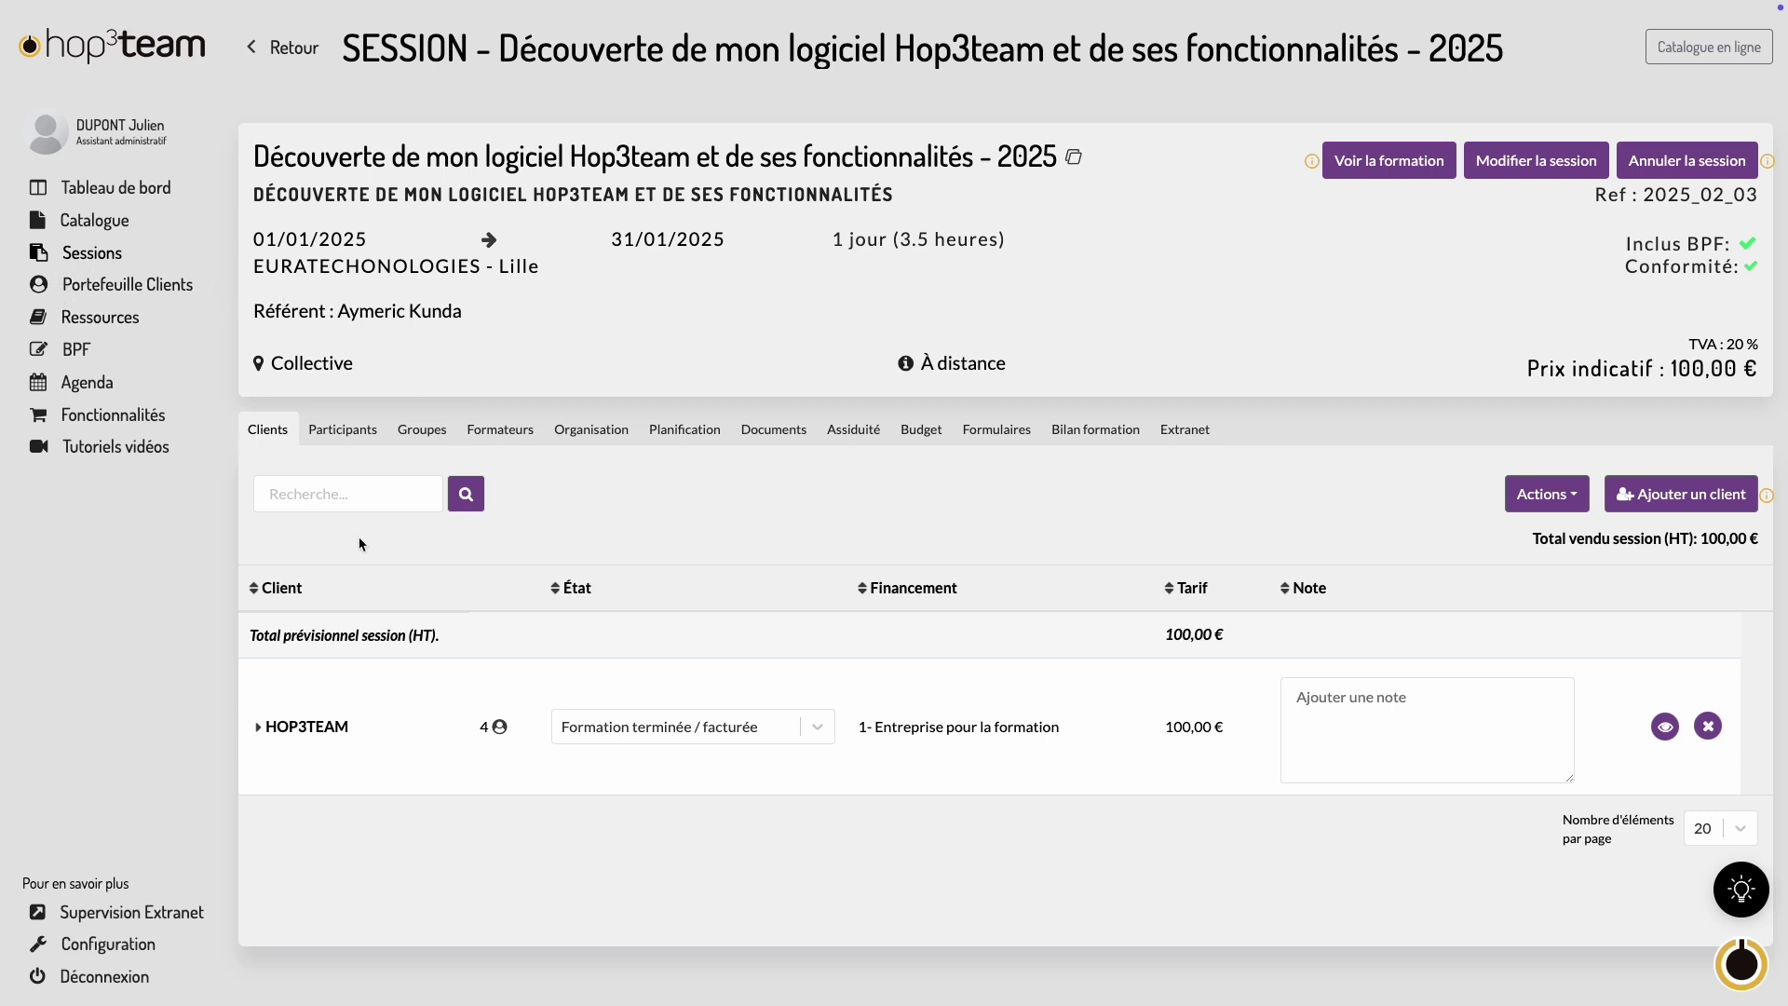
- Expand the first participant in the session's participant list and check the available status options
{"action": "left_click", "coordinate": [364, 441]}
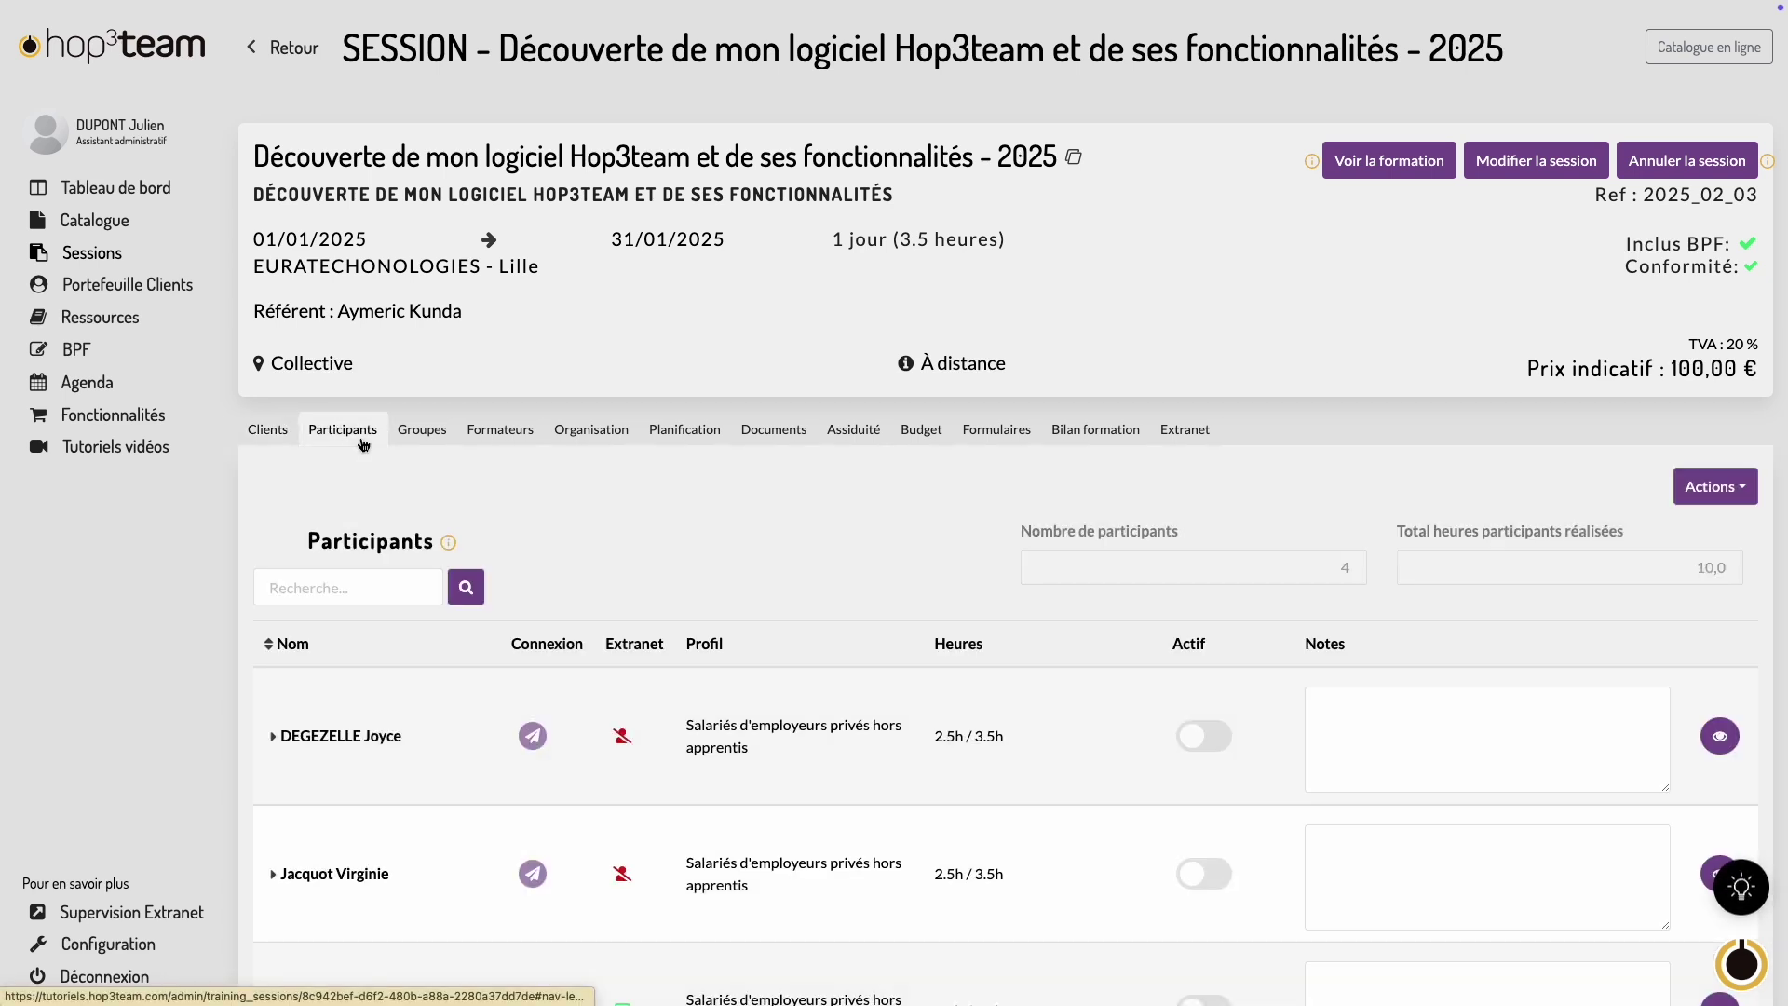
{"action": "left_click", "coordinate": [381, 735]}
{"action": "scroll", "coordinate": [447, 745], "scroll_direction": "down", "scroll_amount": 2}
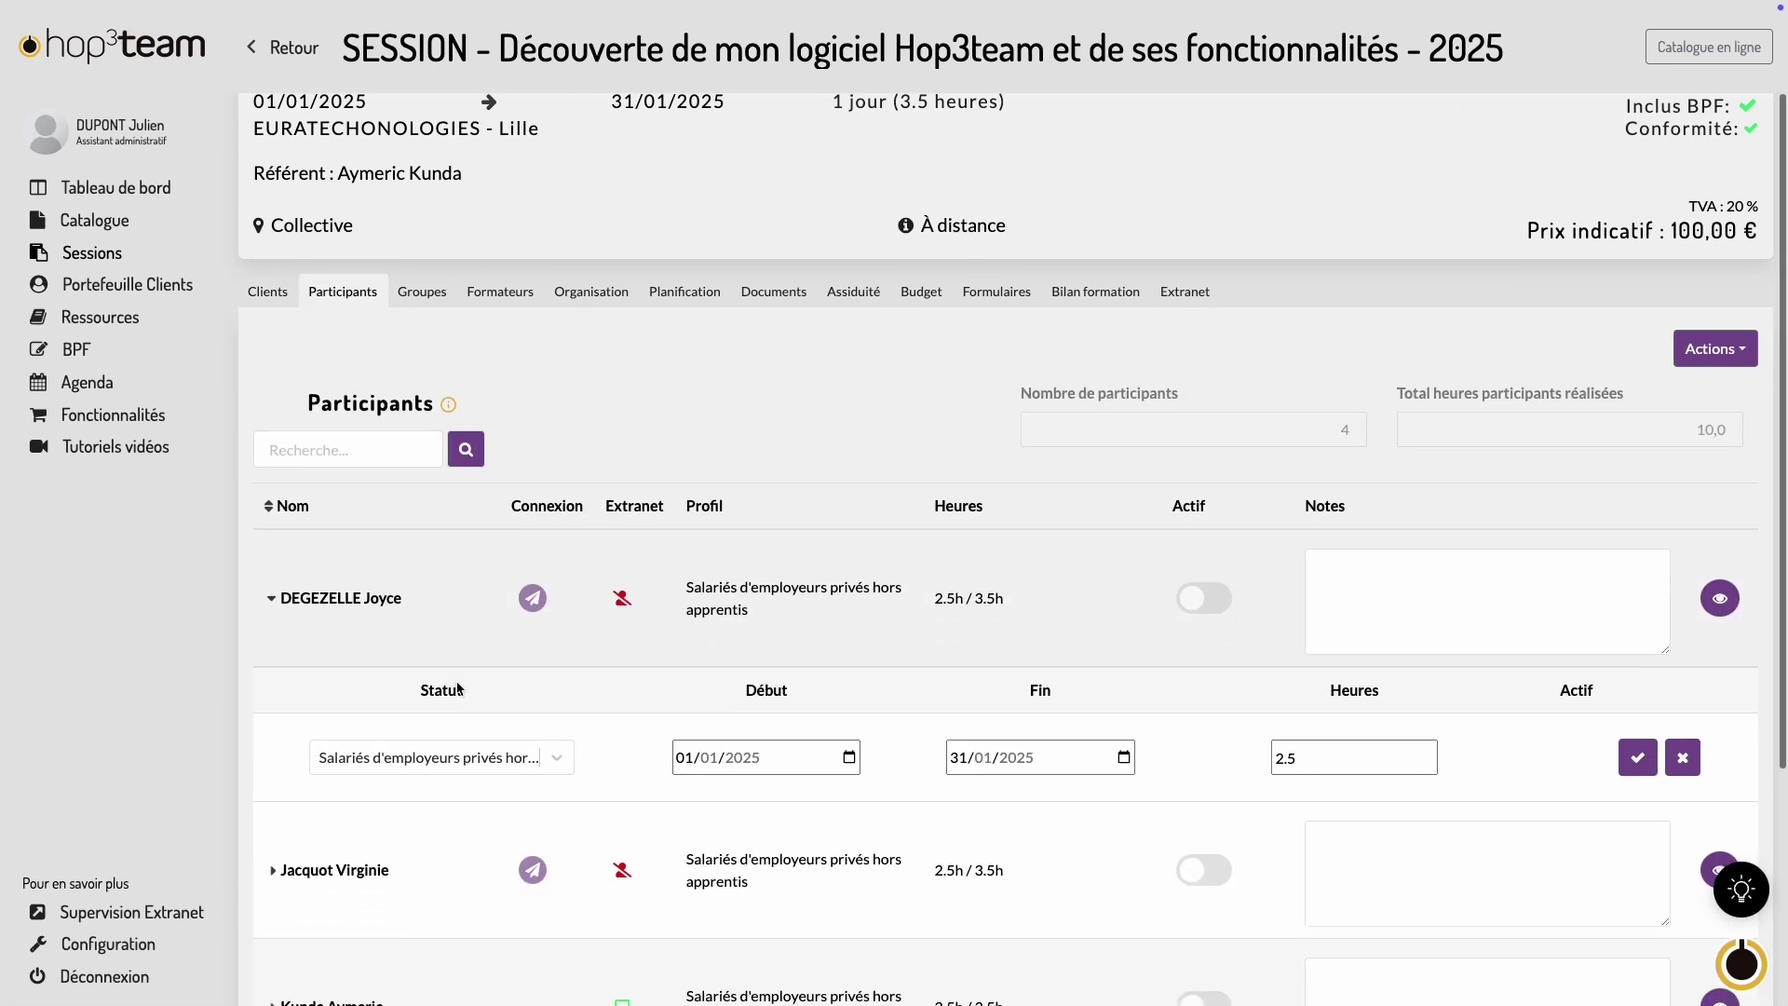
{"action": "left_click", "coordinate": [515, 752]}
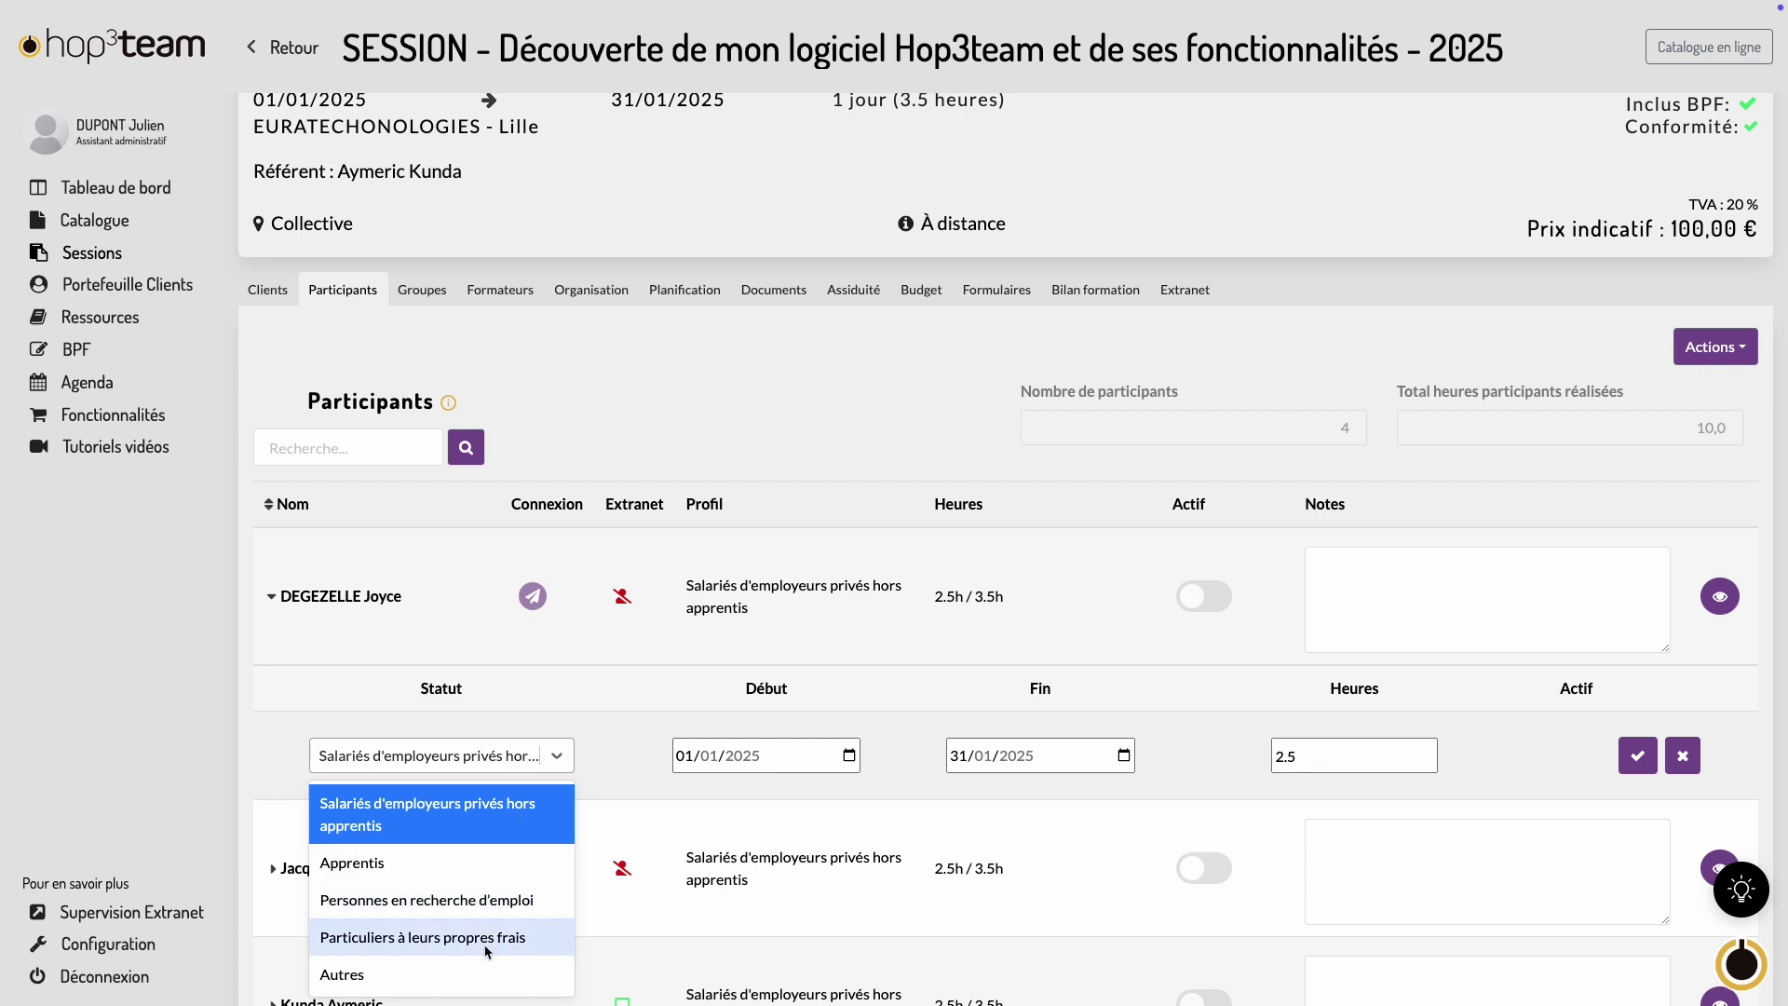
{"action": "left_click", "coordinate": [499, 711]}
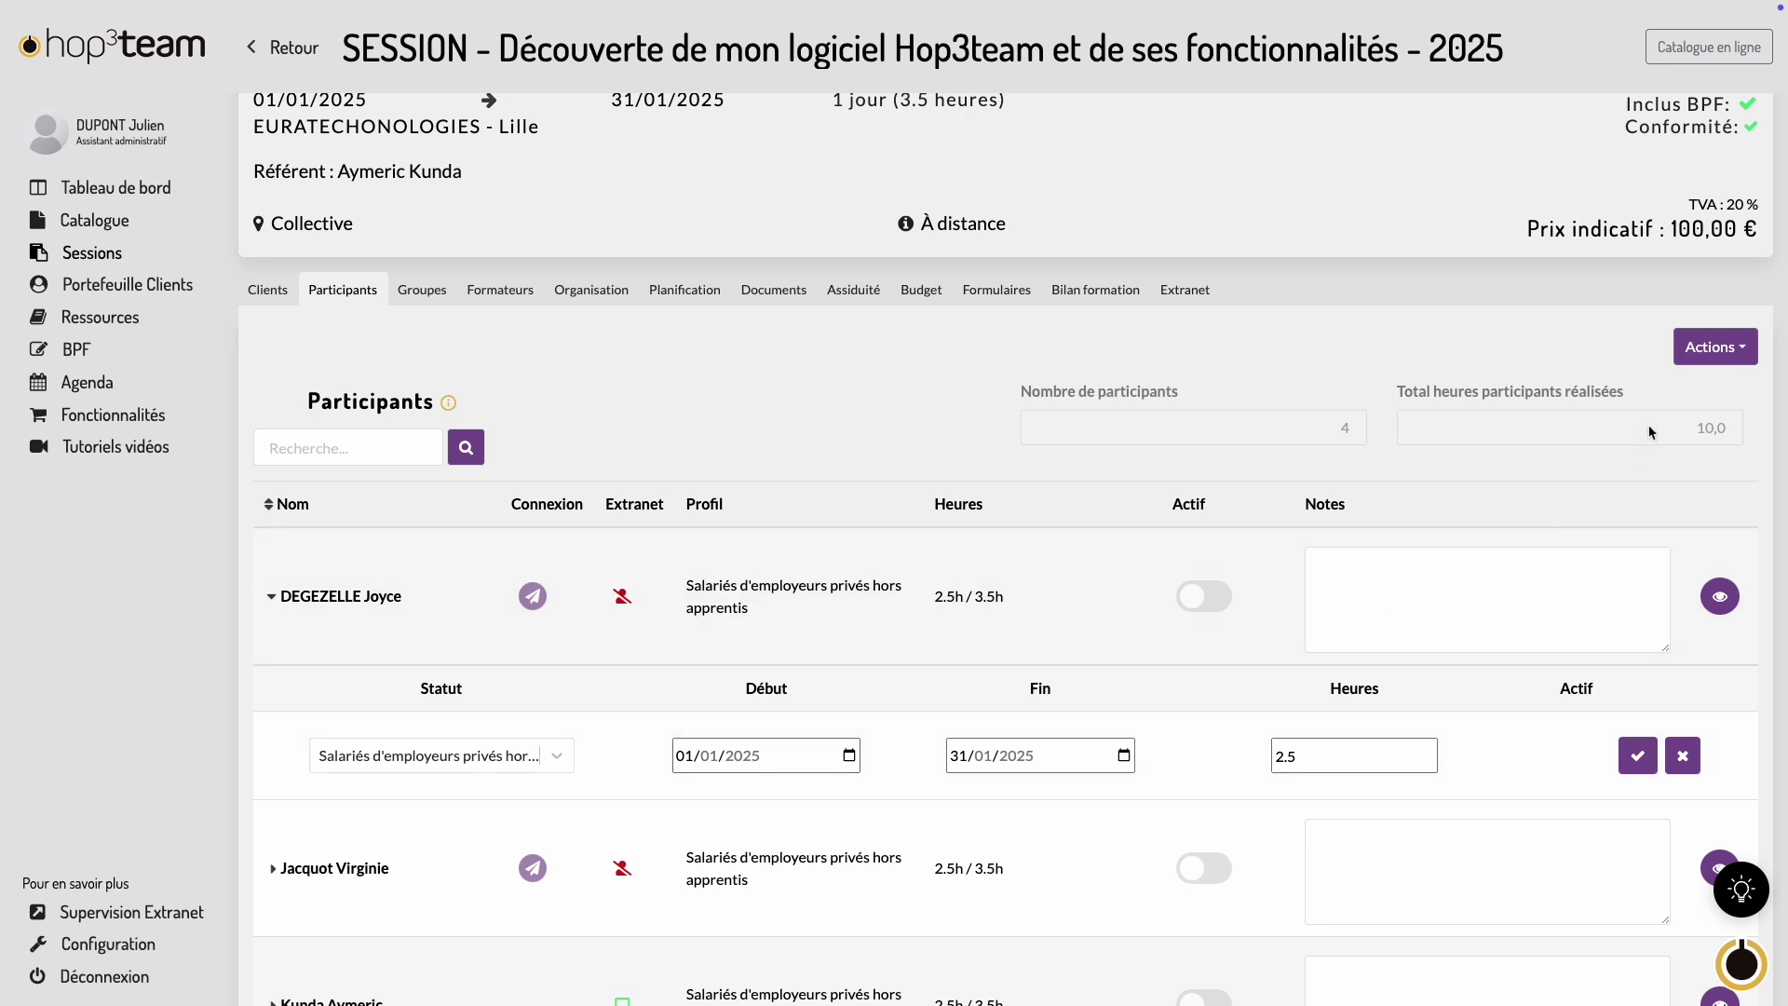
- Check the profile options offered for changing all participants' profiles at once, leaving without saving
{"action": "left_click", "coordinate": [1725, 356]}
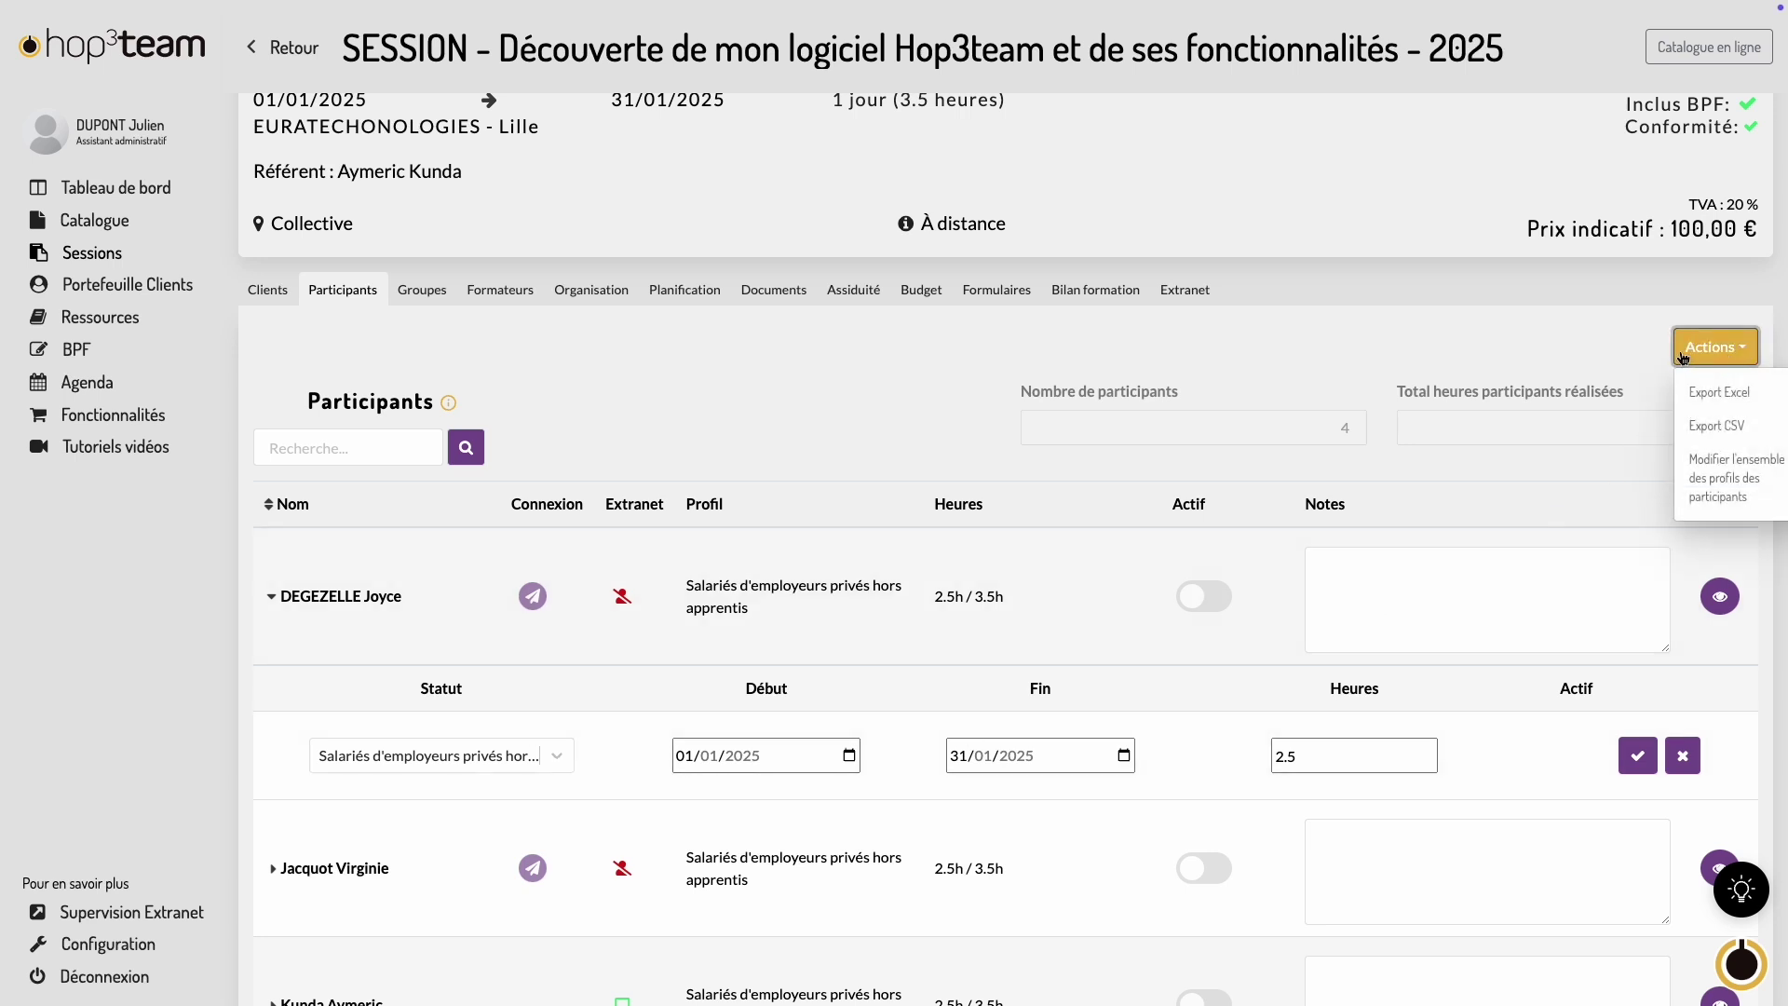
{"action": "left_click", "coordinate": [1747, 493]}
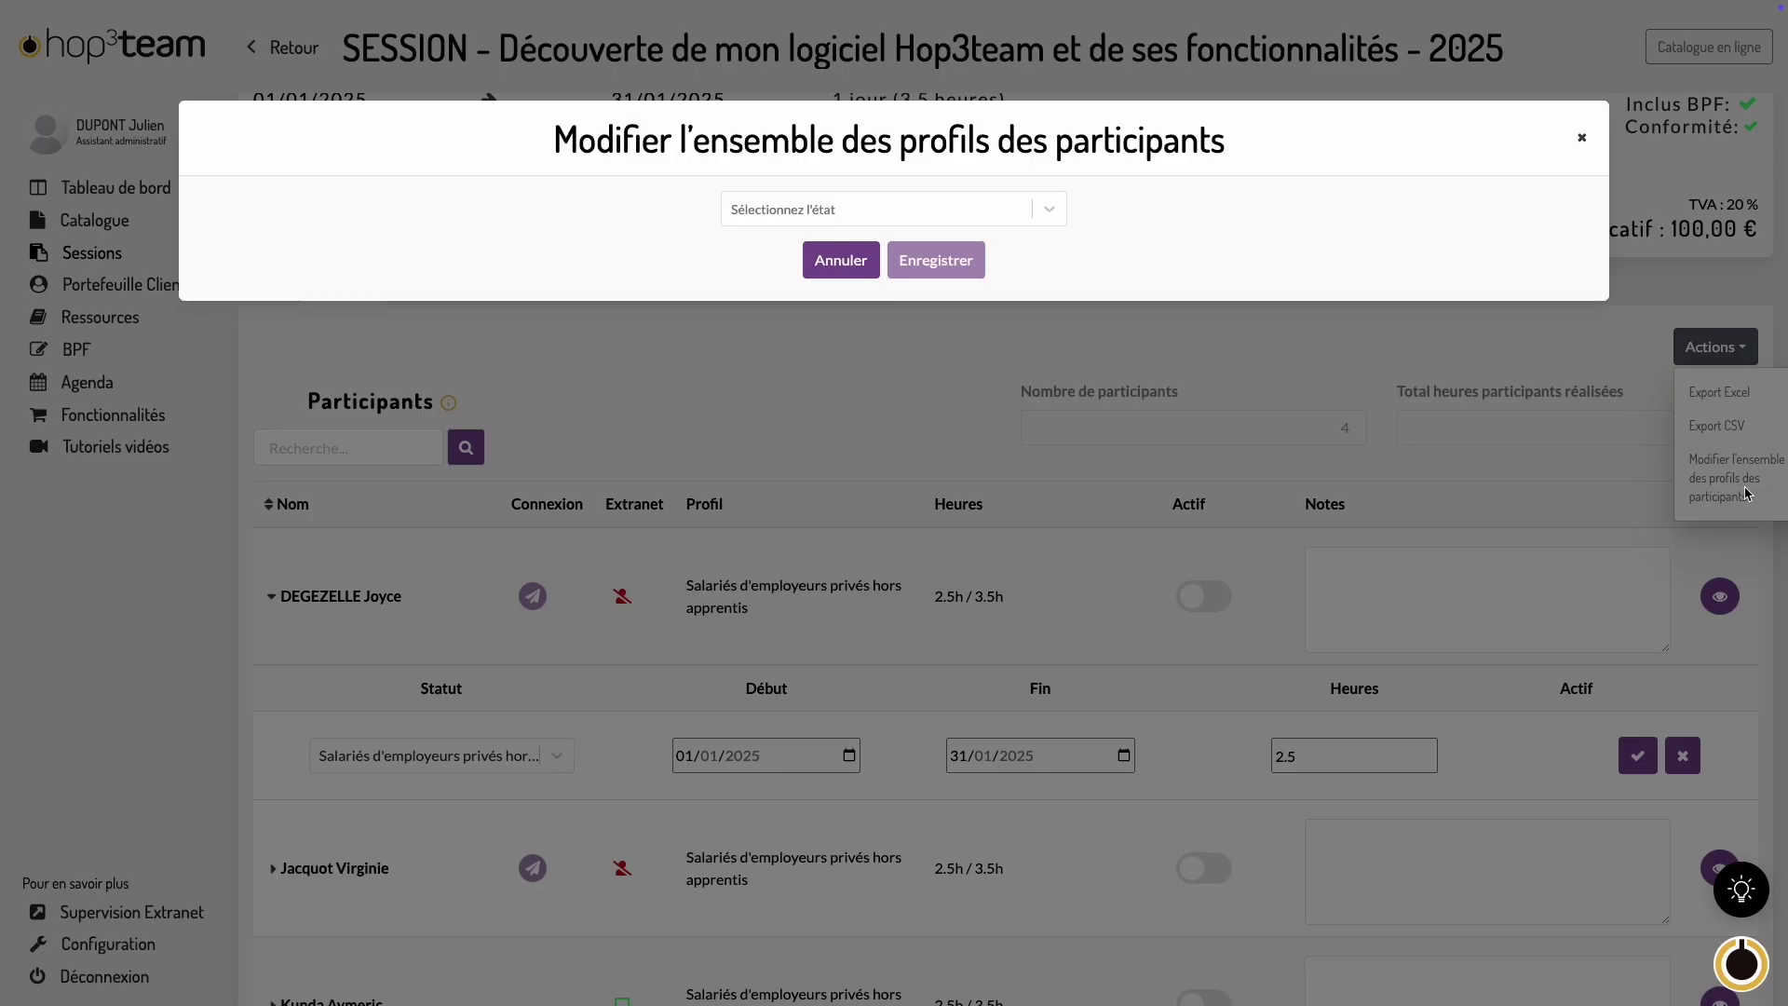
{"action": "left_click", "coordinate": [1028, 206]}
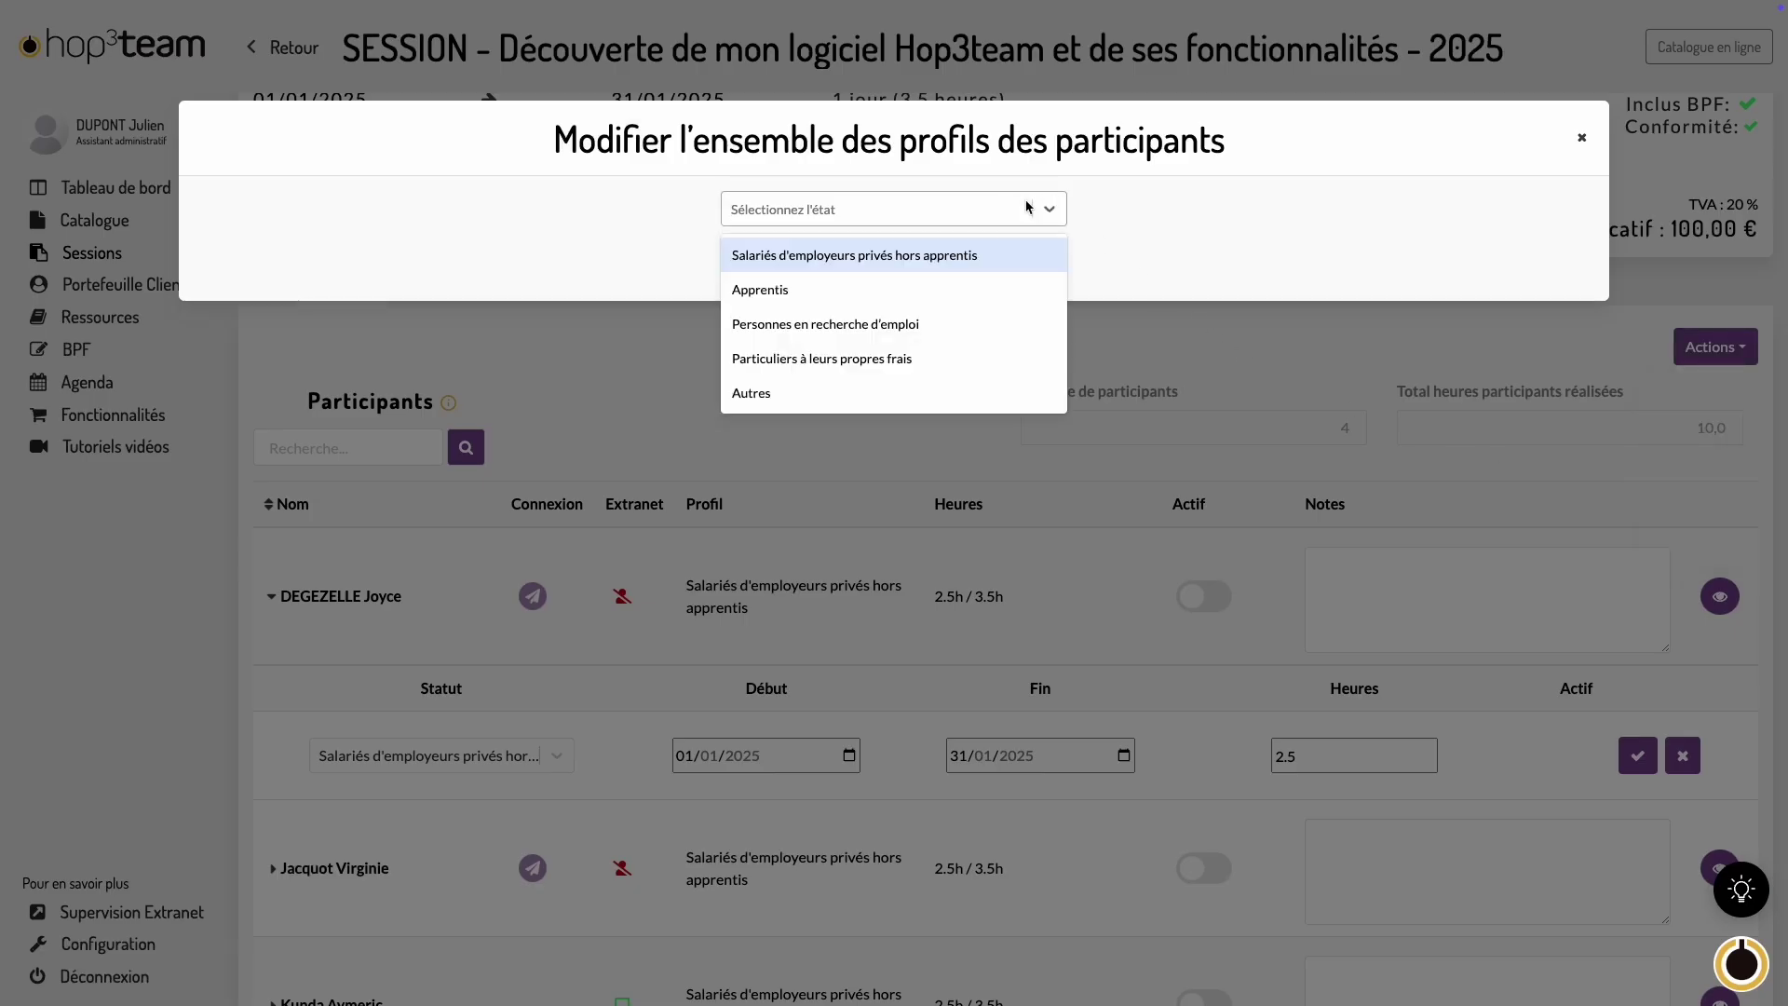
{"action": "left_click", "coordinate": [1581, 140]}
{"action": "scroll", "coordinate": [1432, 225], "scroll_direction": "up", "scroll_amount": 1}
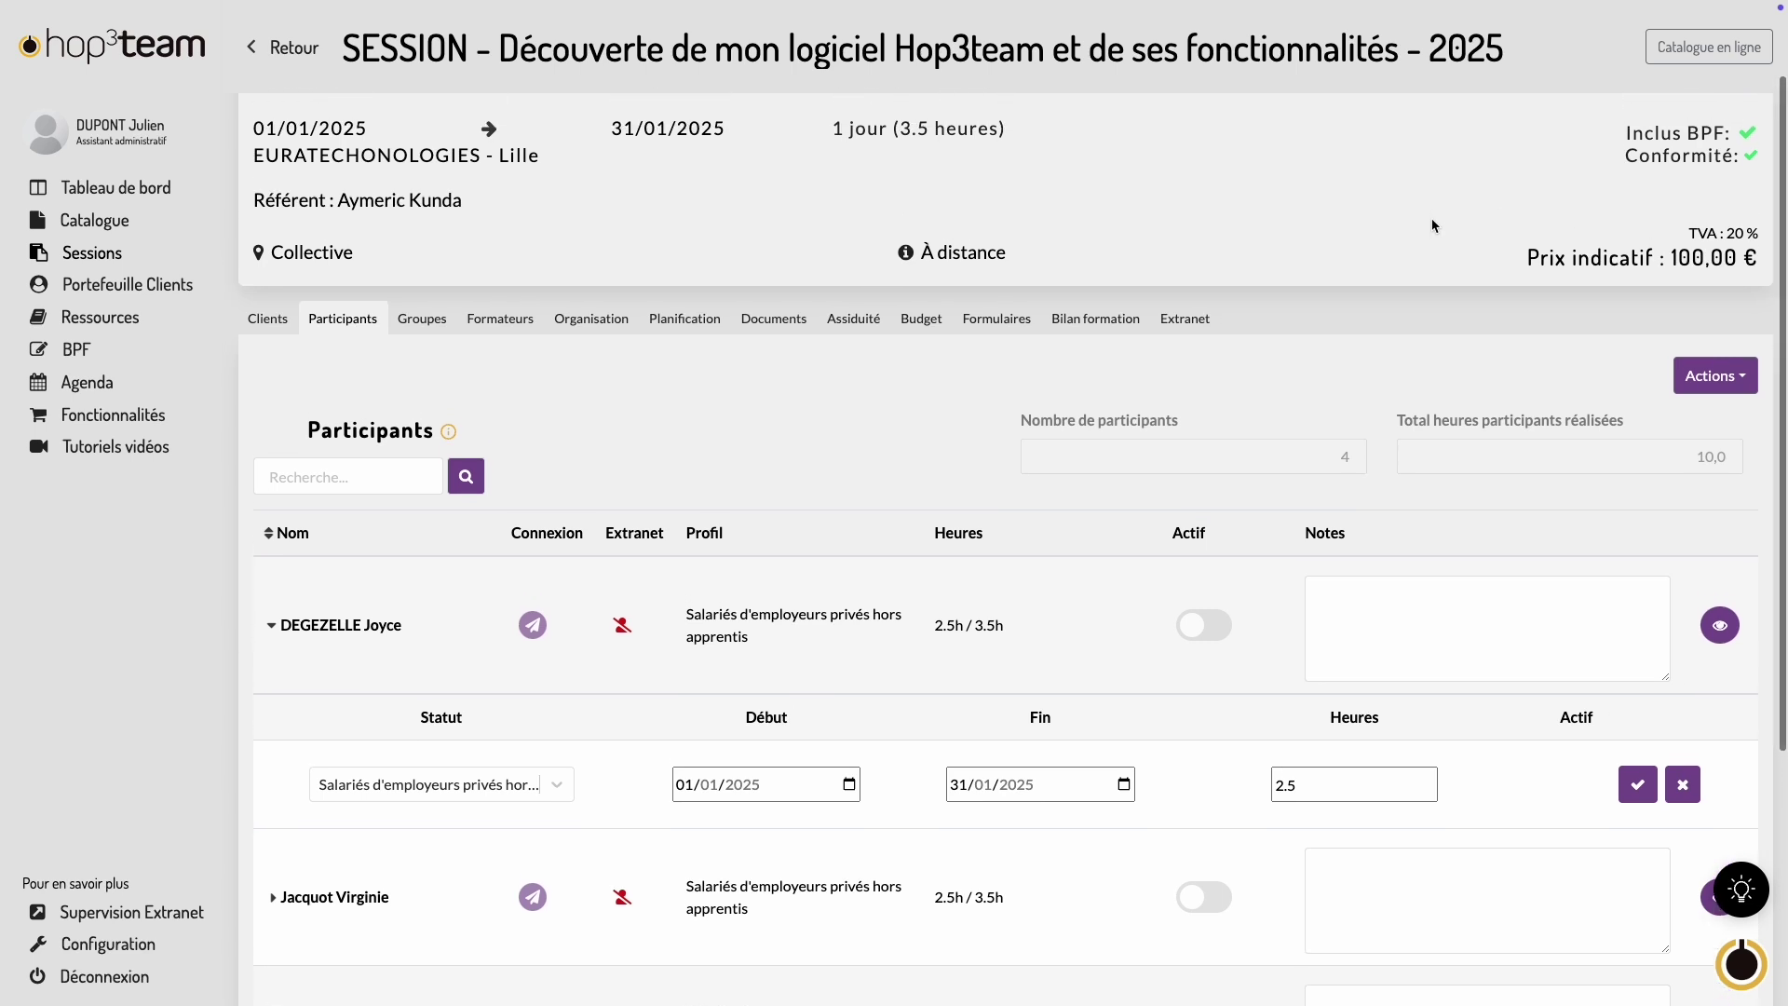